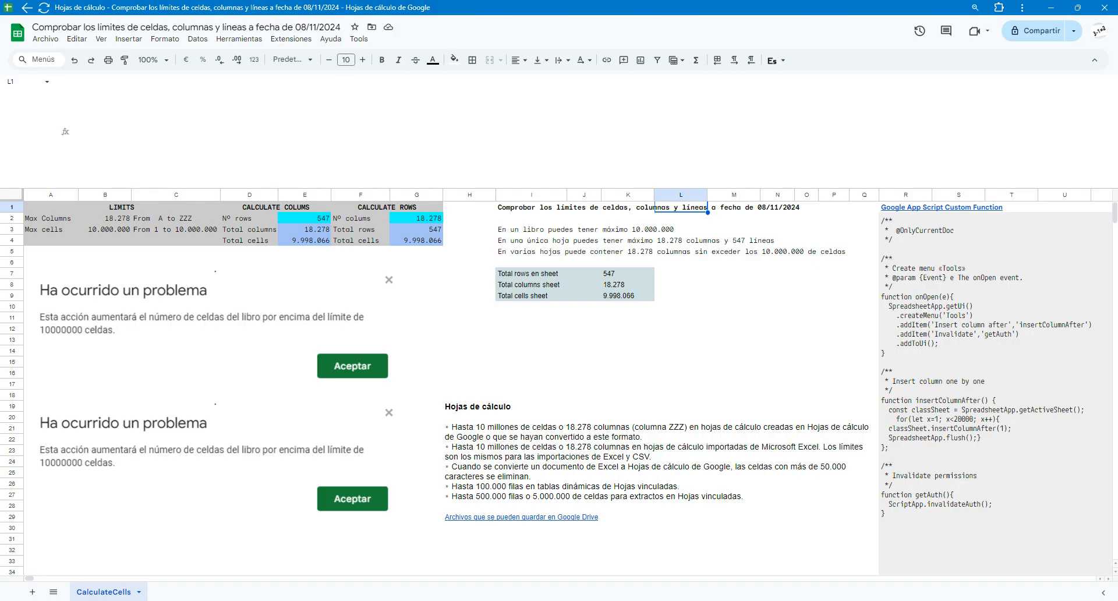
# Examine the sheet's title in row 1 and the Apps Script code in the merged block R2:W29
pyautogui.click(735, 212)
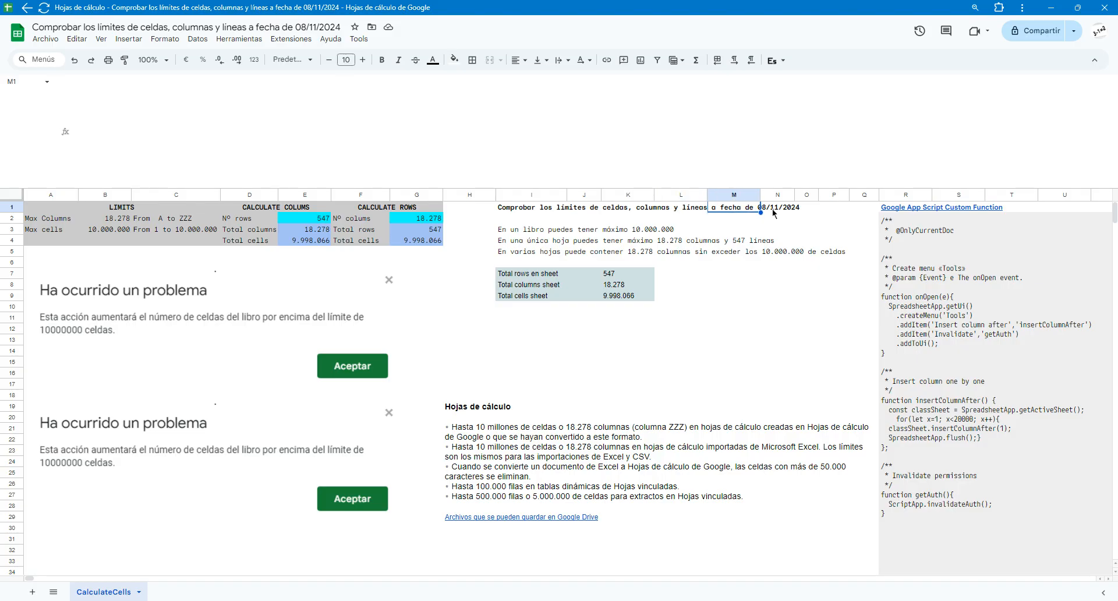
pyautogui.click(772, 212)
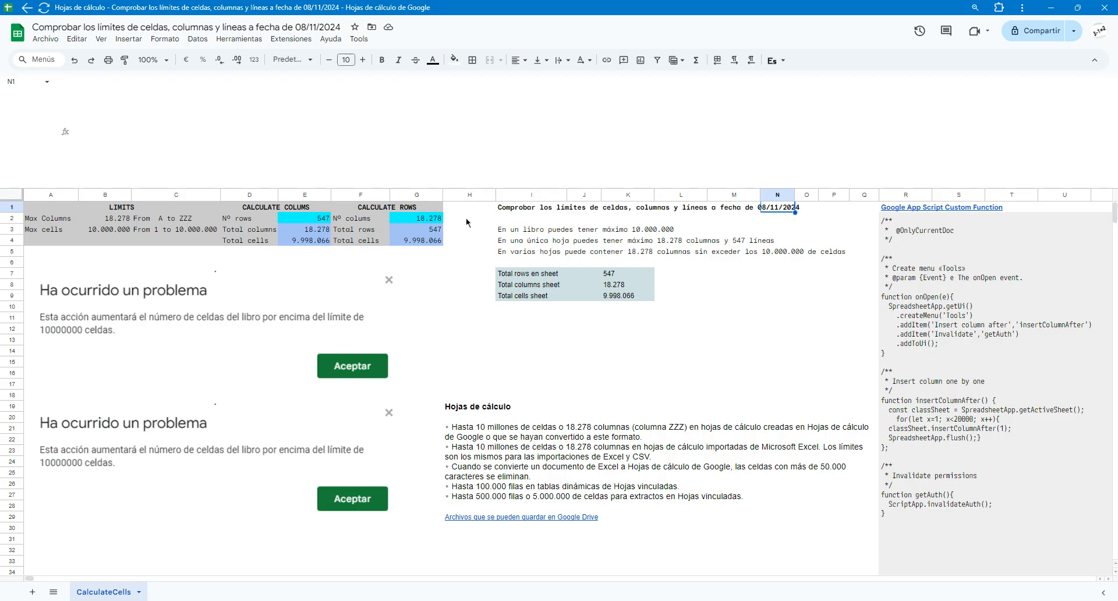
pyautogui.click(520, 211)
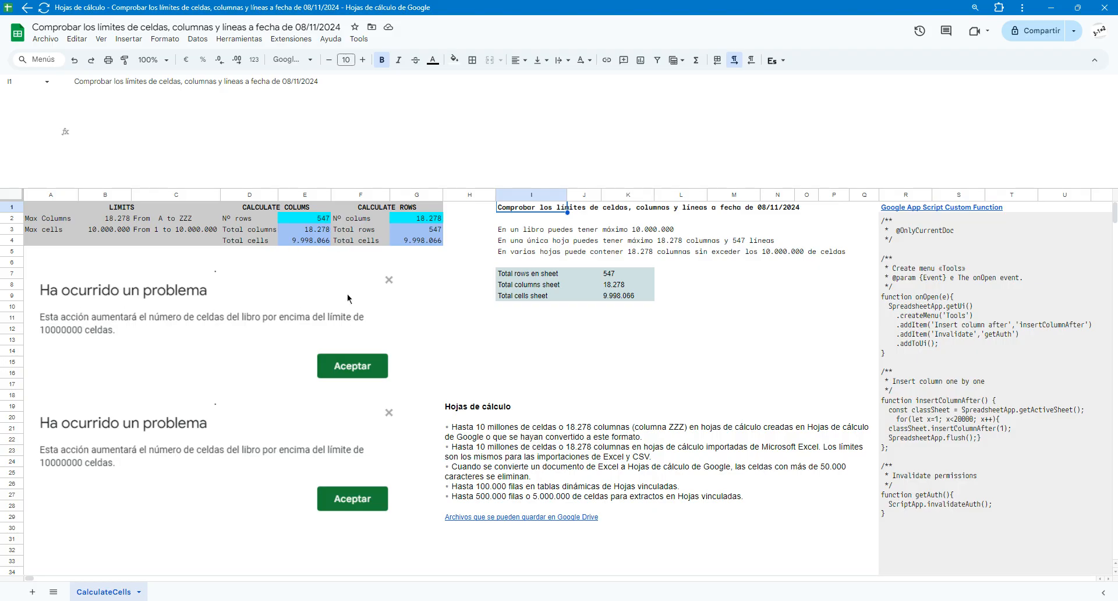
pyautogui.click(979, 287)
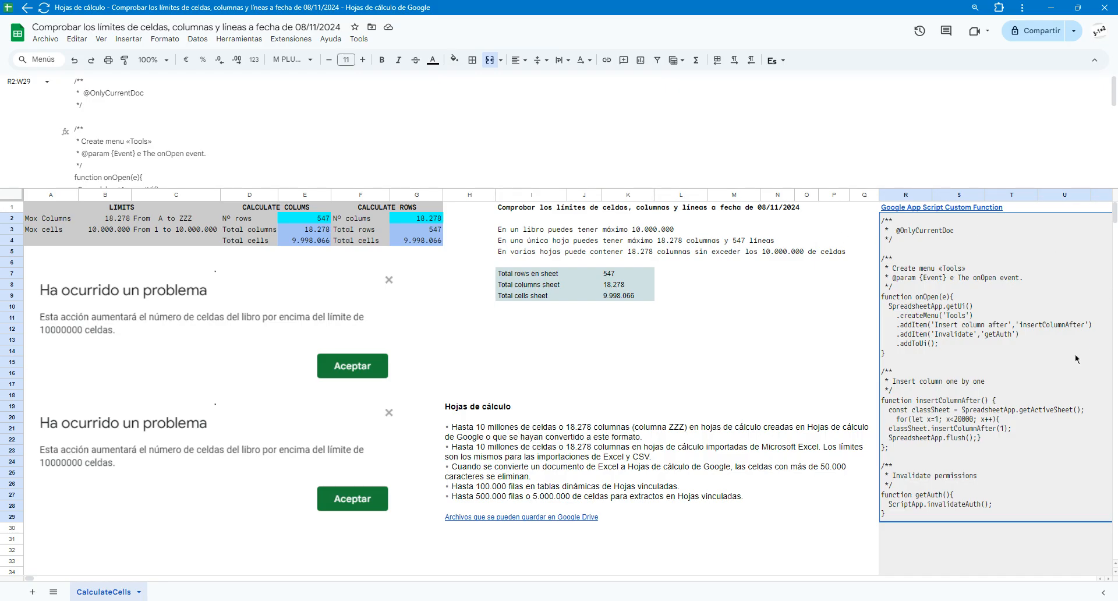
# Try to add columns with the custom "Insert column after" script and review the full details of its message
pyautogui.click(360, 39)
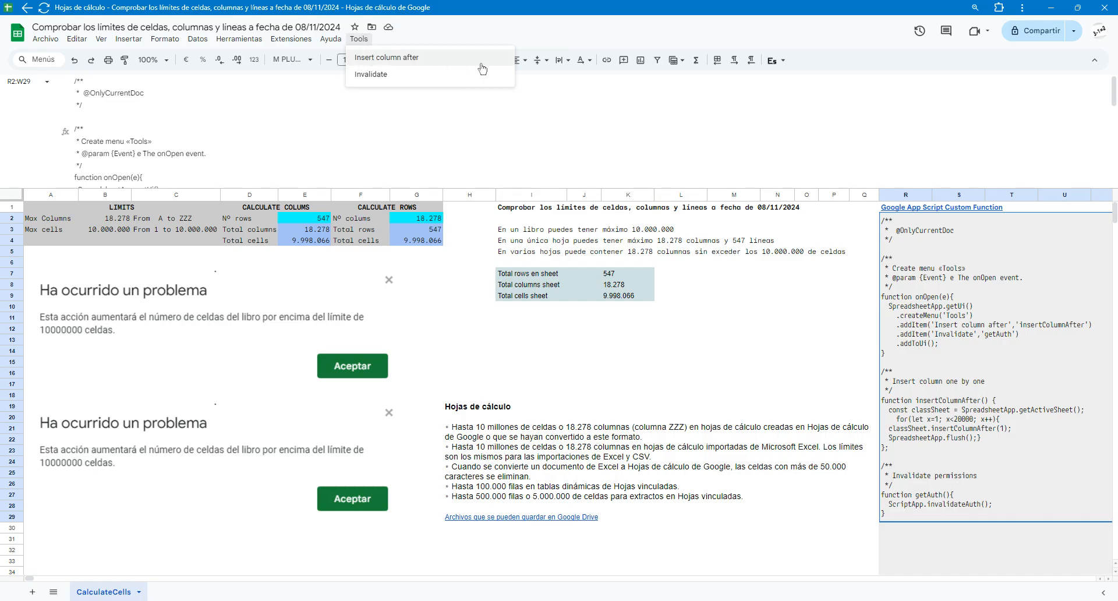
pyautogui.click(419, 58)
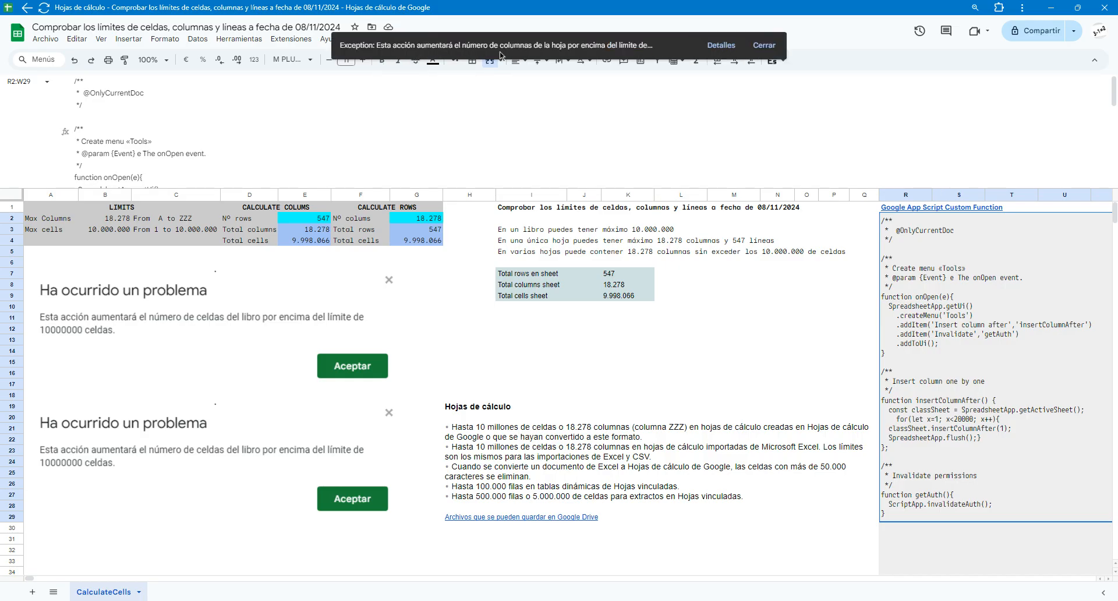
pyautogui.click(721, 45)
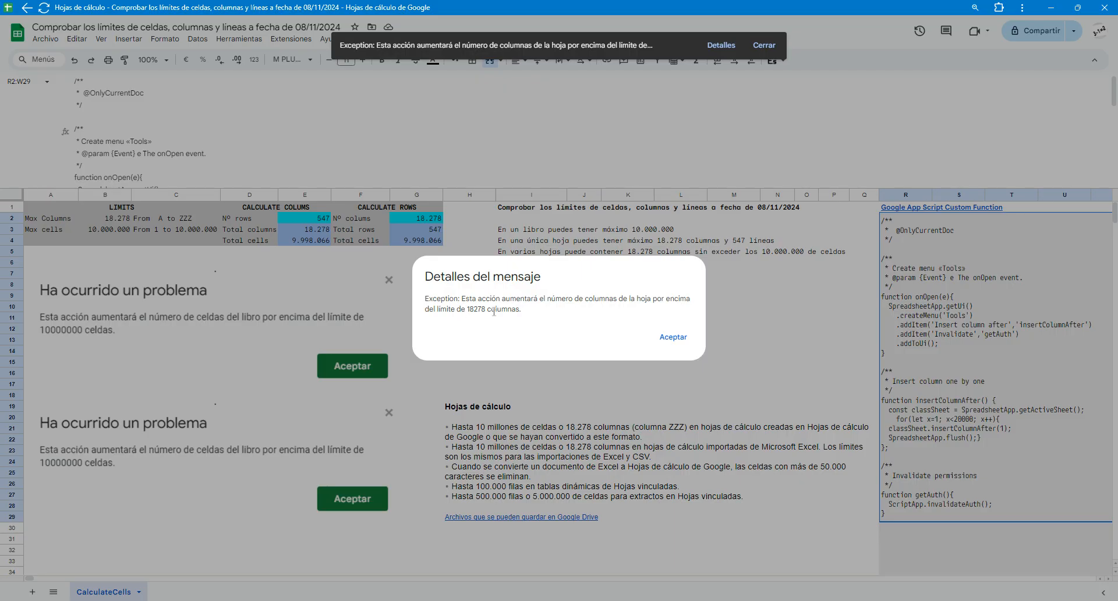
pyautogui.click(673, 337)
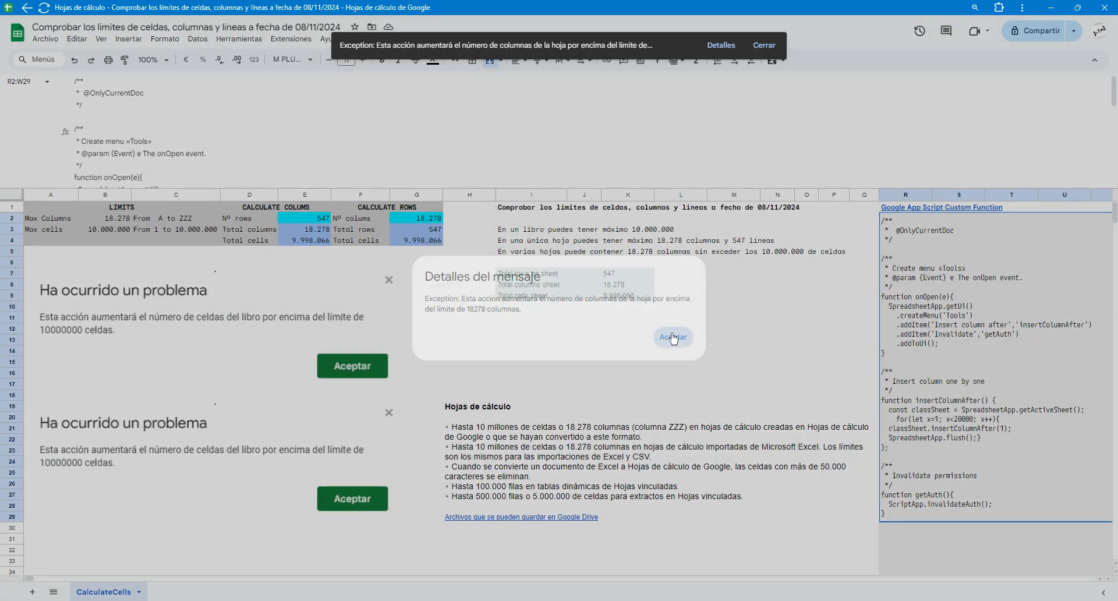
pyautogui.click(494, 332)
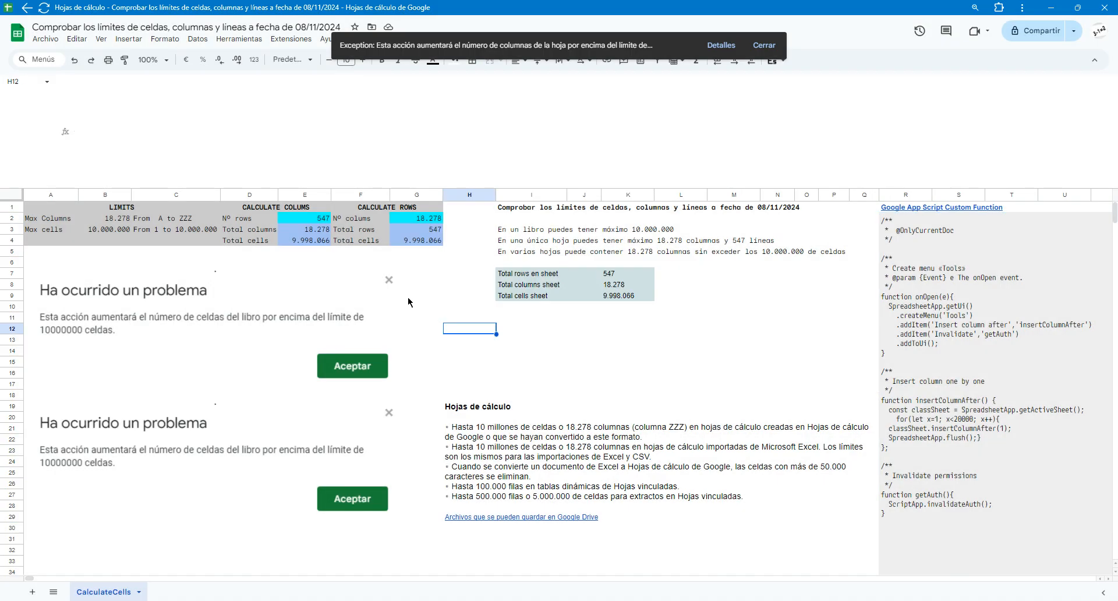
# Examine the sheet's last column, ZZZ, and the column-count formula in ZZZ2, dismissing the script notification
pyautogui.click(421, 220)
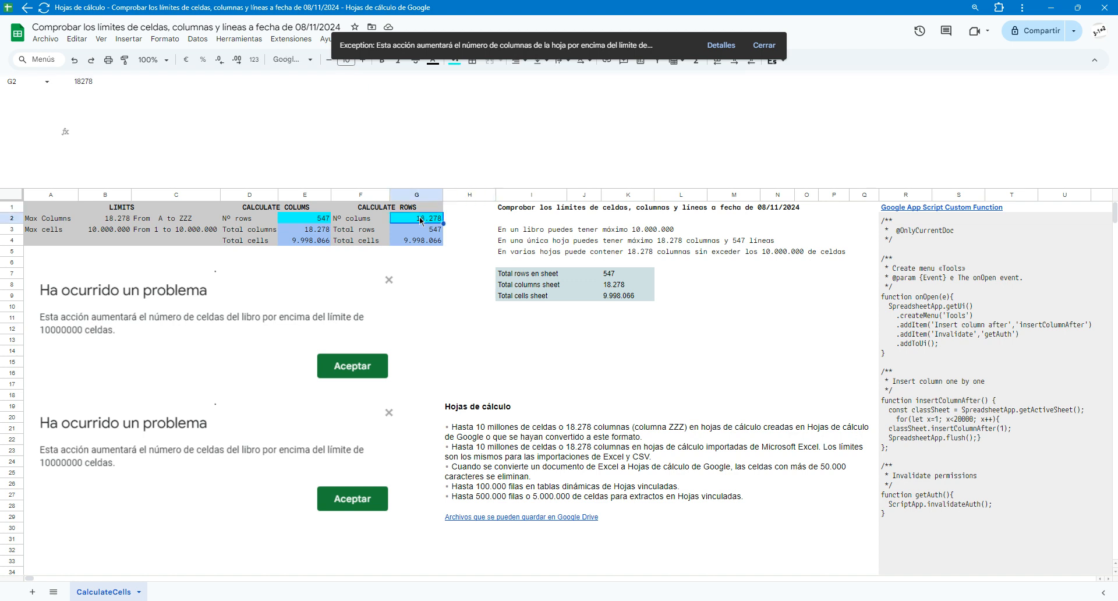
pyautogui.click(65, 263)
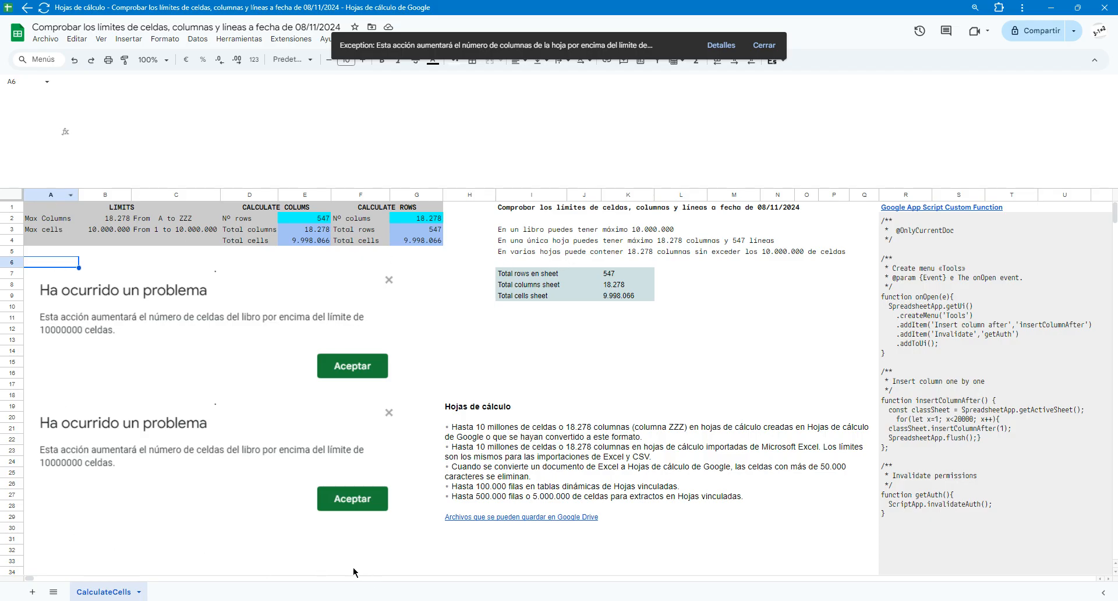
pyautogui.moveTo(28, 583); pyautogui.dragTo(1092, 579)
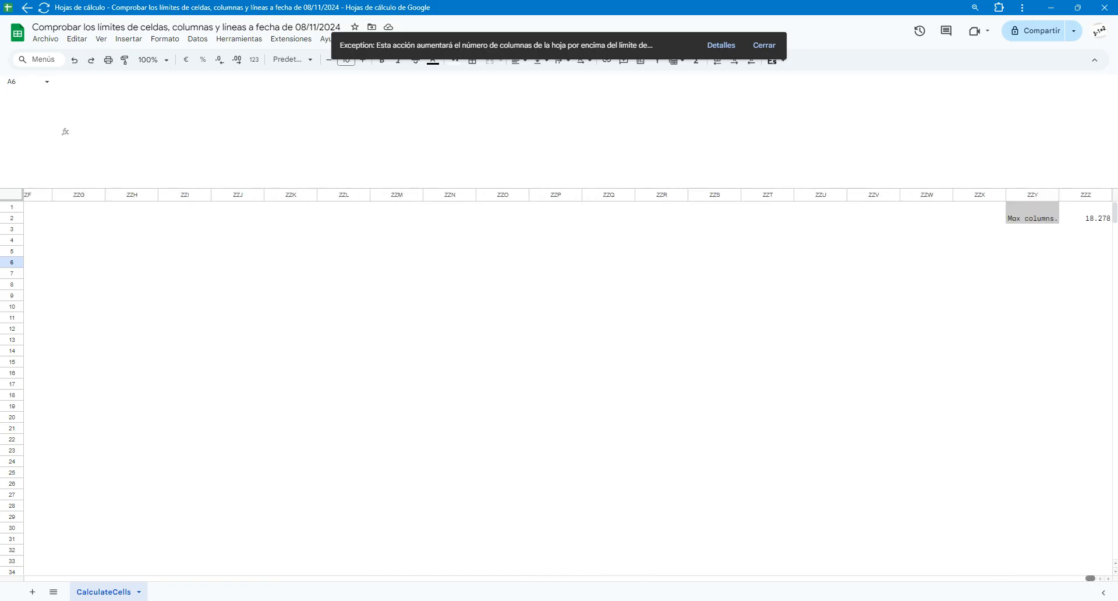
pyautogui.click(1093, 209)
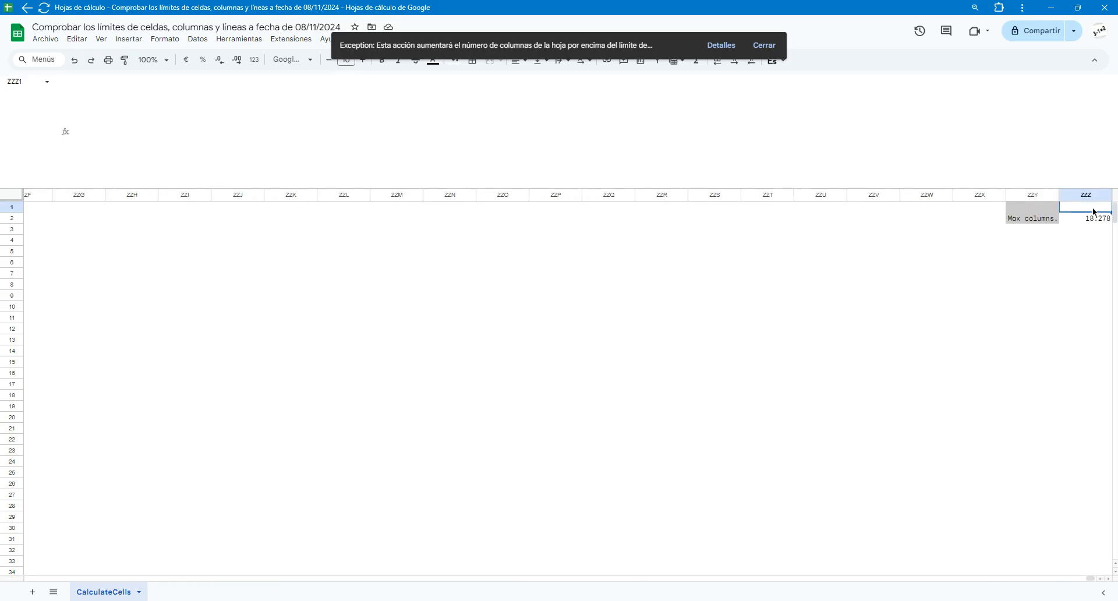
pyautogui.click(1098, 220)
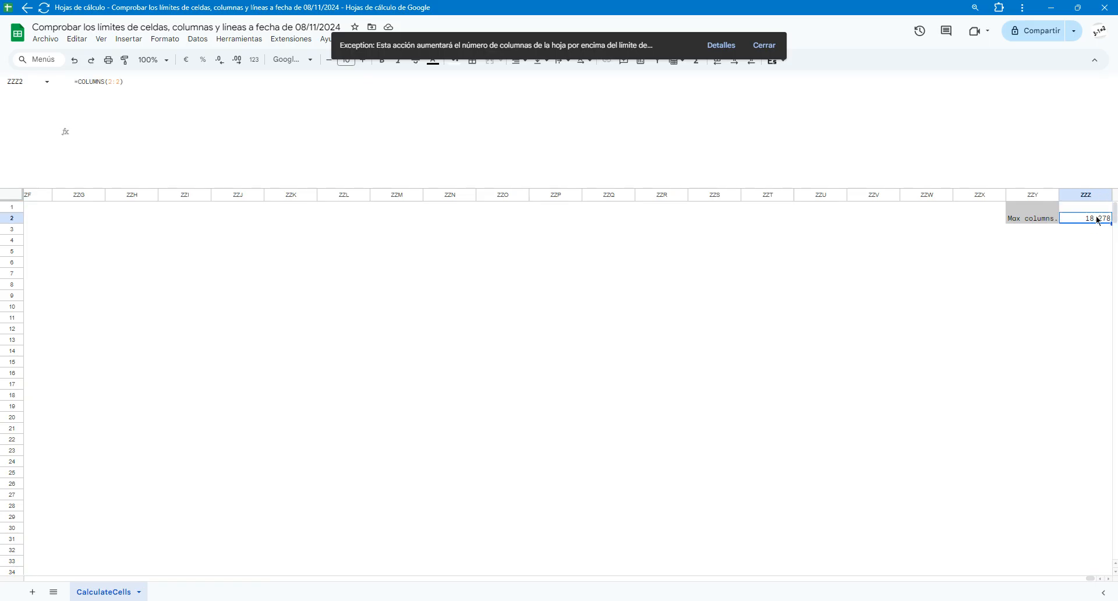
pyautogui.click(765, 45)
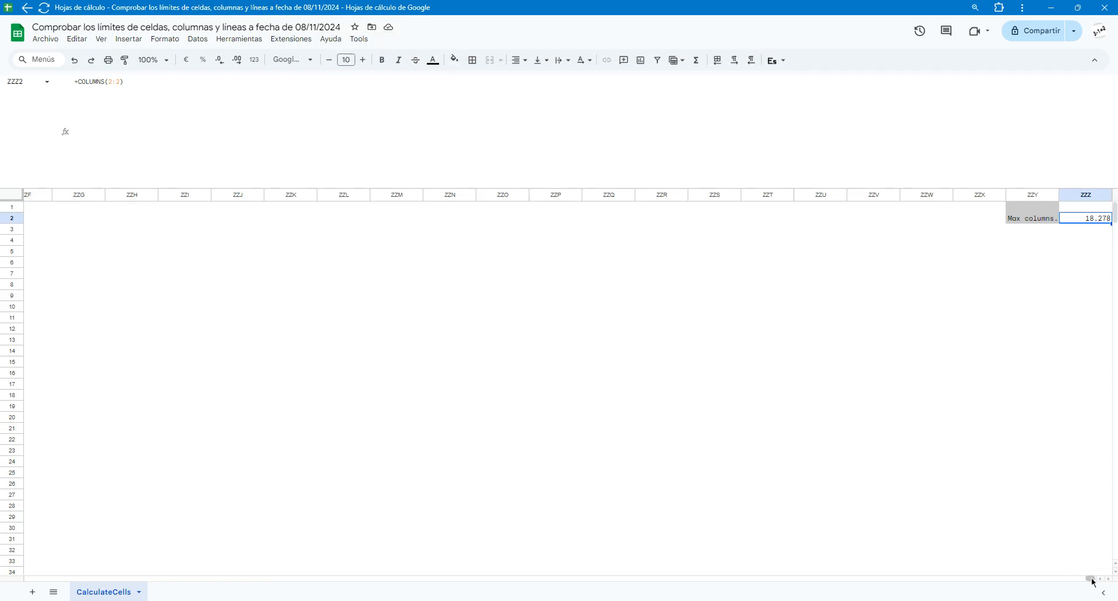
# Check the sheet's last row below column V, then return to the beginning of the sheet
pyautogui.moveTo(1089, 577); pyautogui.dragTo(11, 563)
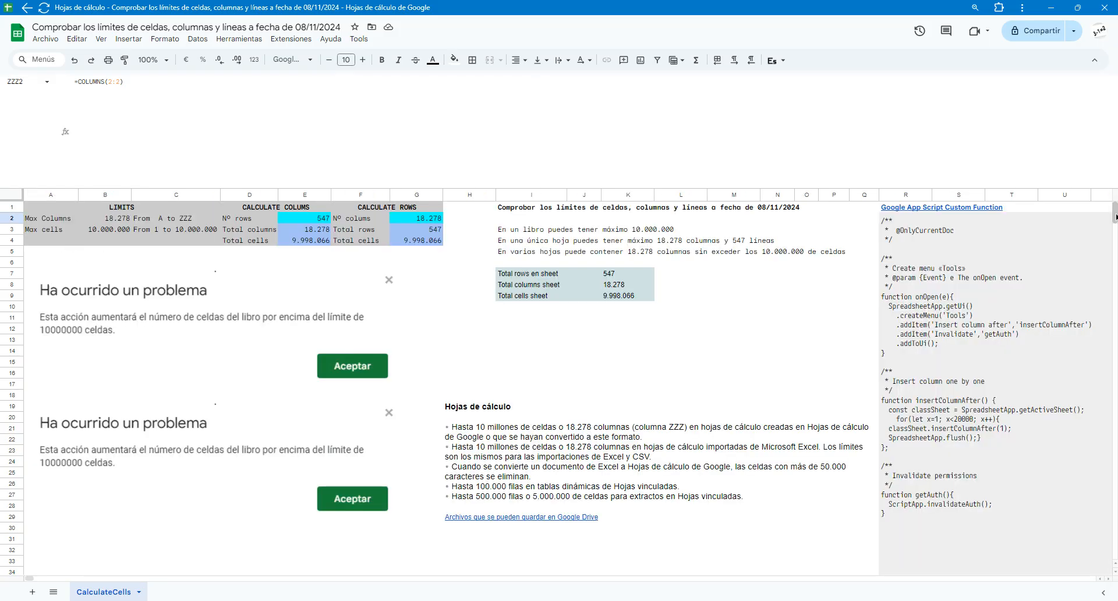
pyautogui.scroll(-4, 1113, 277)
pyautogui.scroll(-8, 1113, 277)
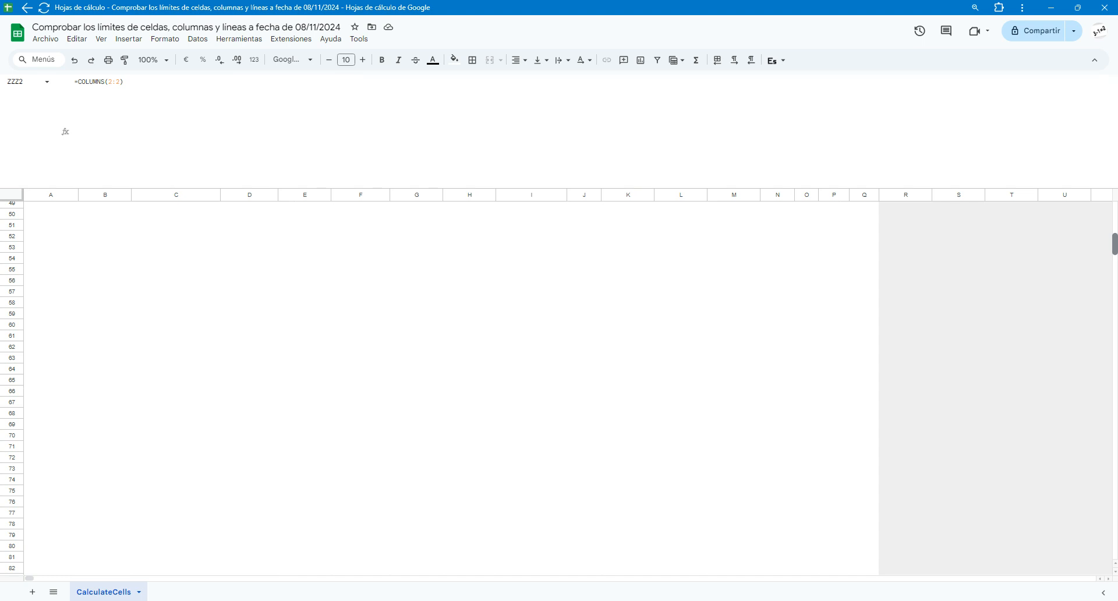
pyautogui.scroll(-20, 568, 387)
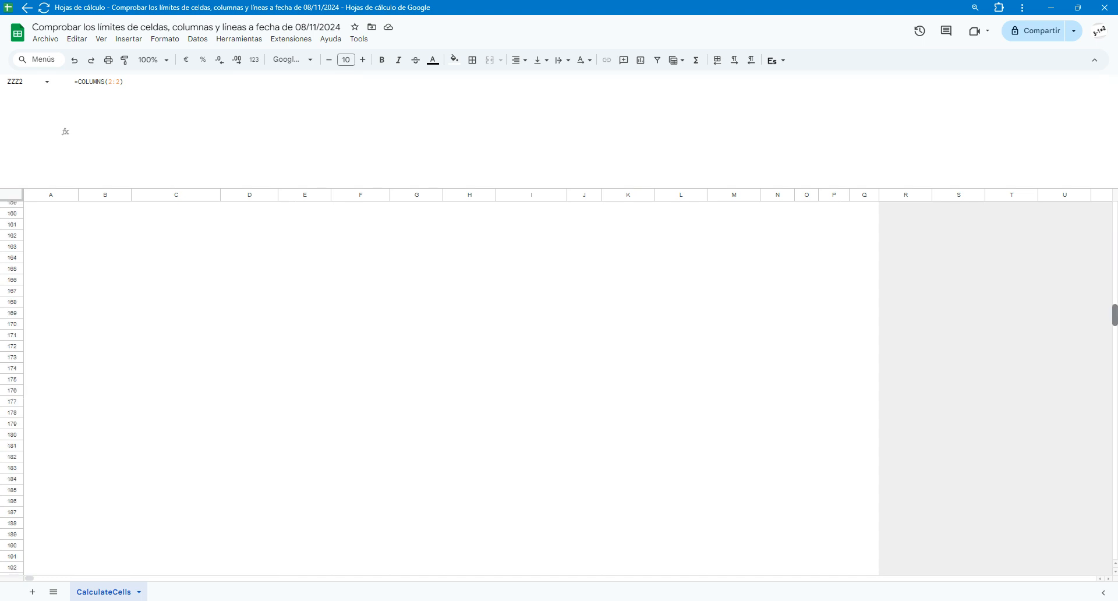
pyautogui.scroll(-20, 567, 387)
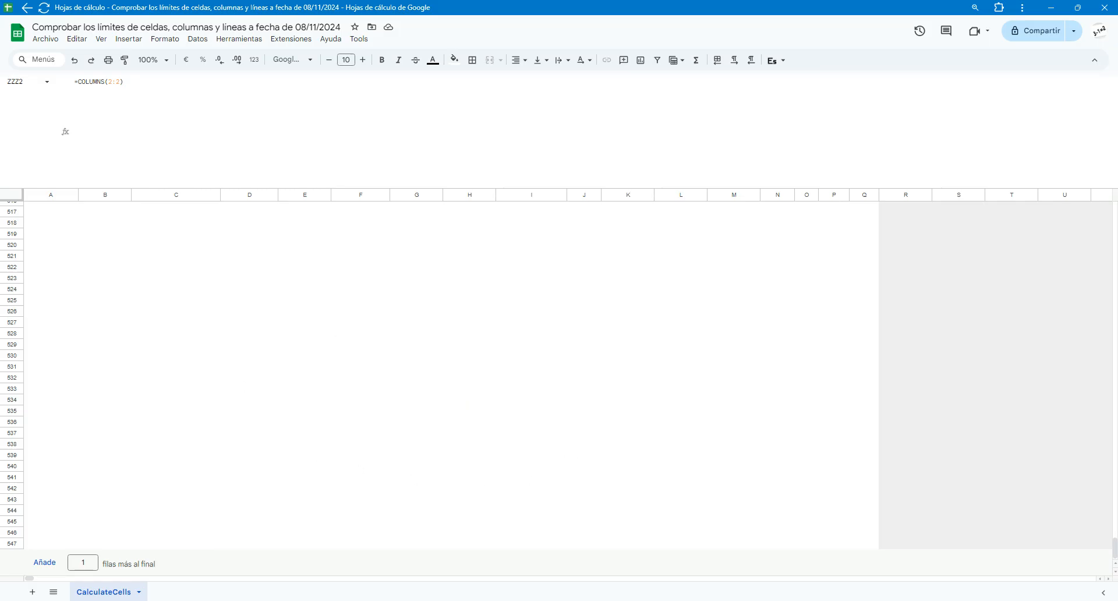
pyautogui.click(1109, 545)
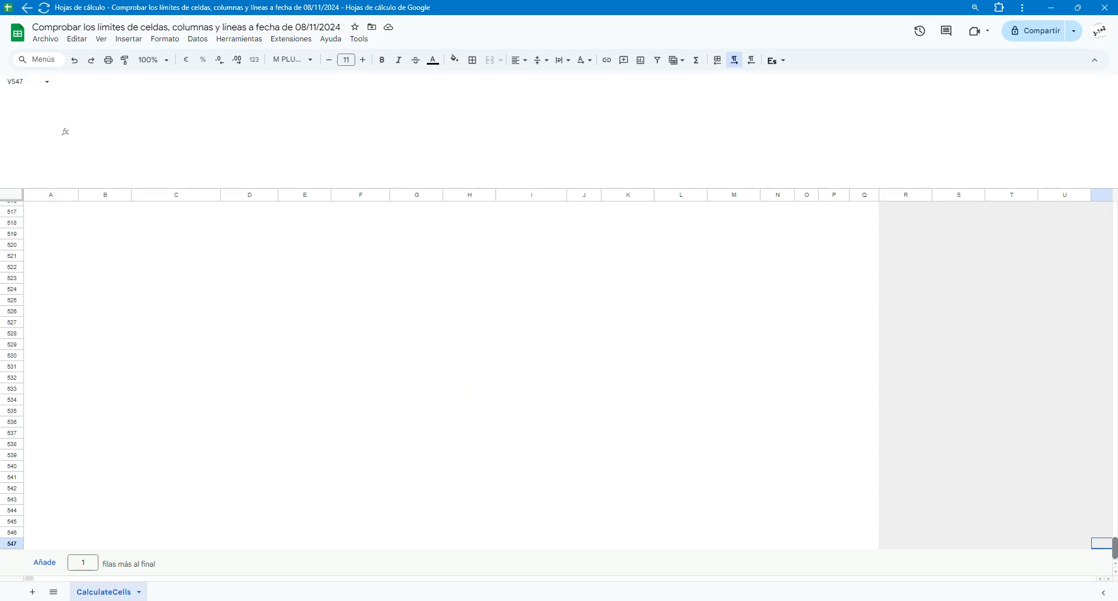
pyautogui.moveTo(1115, 548); pyautogui.dragTo(1115, 213)
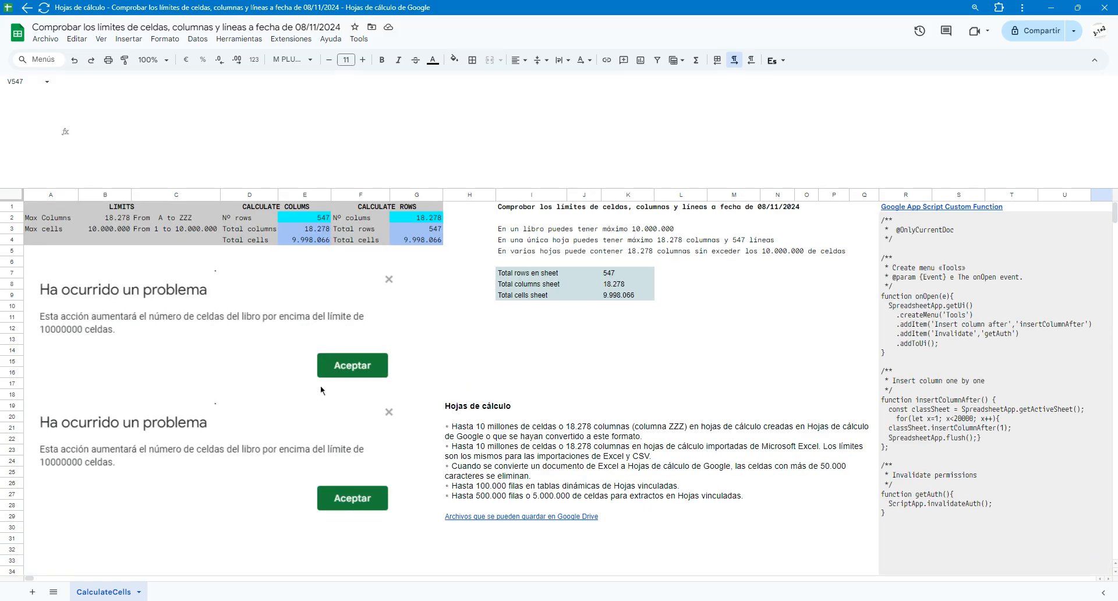
# Inspect the formulas for total rows, total columns and total cells in K7, K8 and K9
pyautogui.click(533, 275)
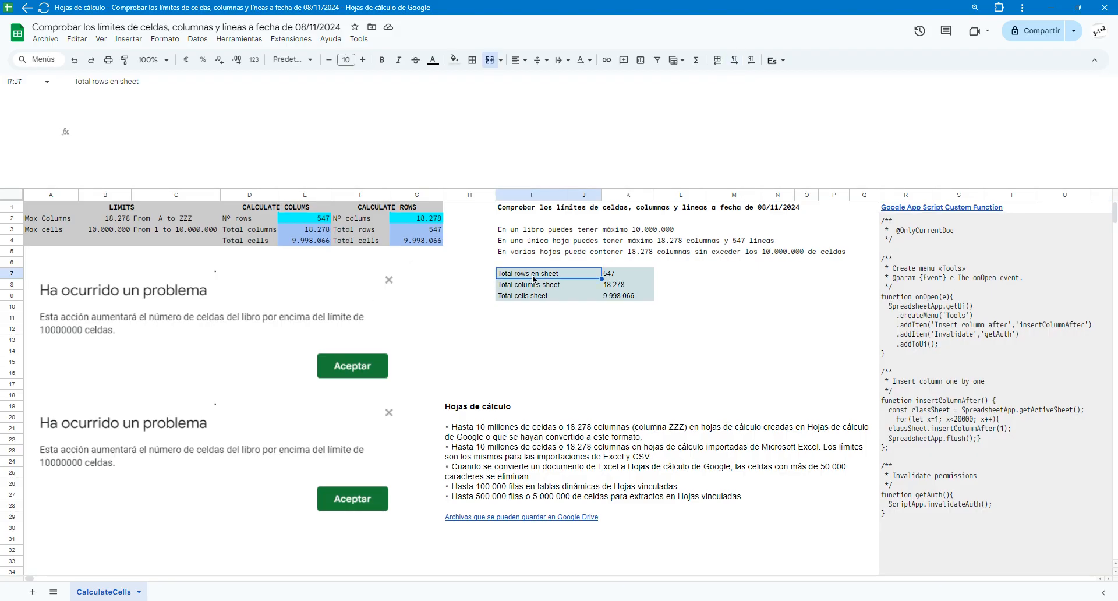
pyautogui.click(616, 278)
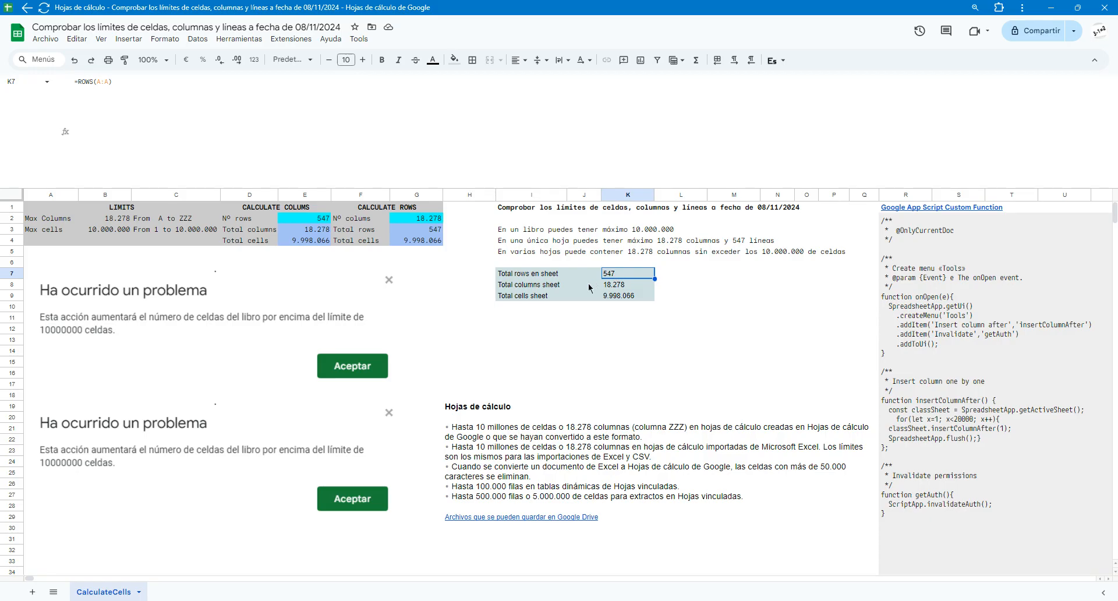
pyautogui.click(611, 287)
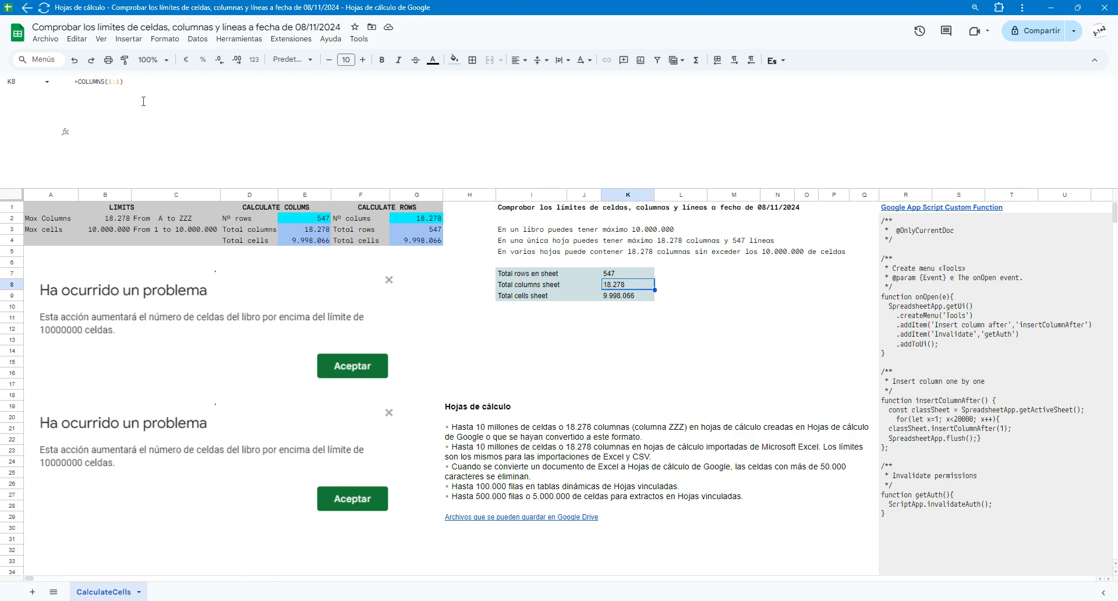
pyautogui.click(609, 297)
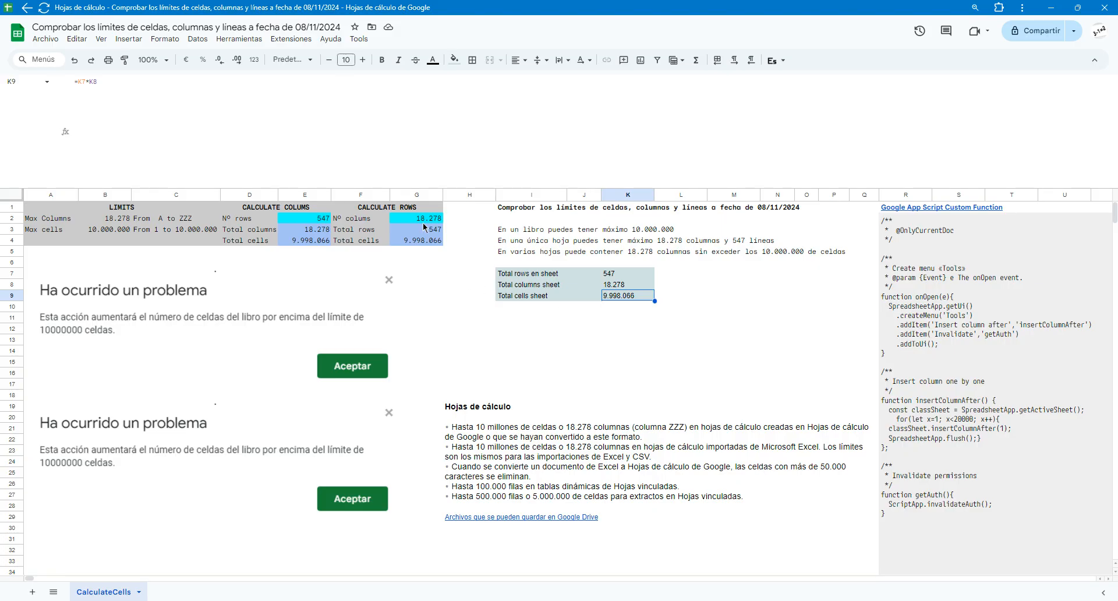
# Try to insert one column to the left of column H
pyautogui.click(454, 193)
pyautogui.rightClick(454, 188)
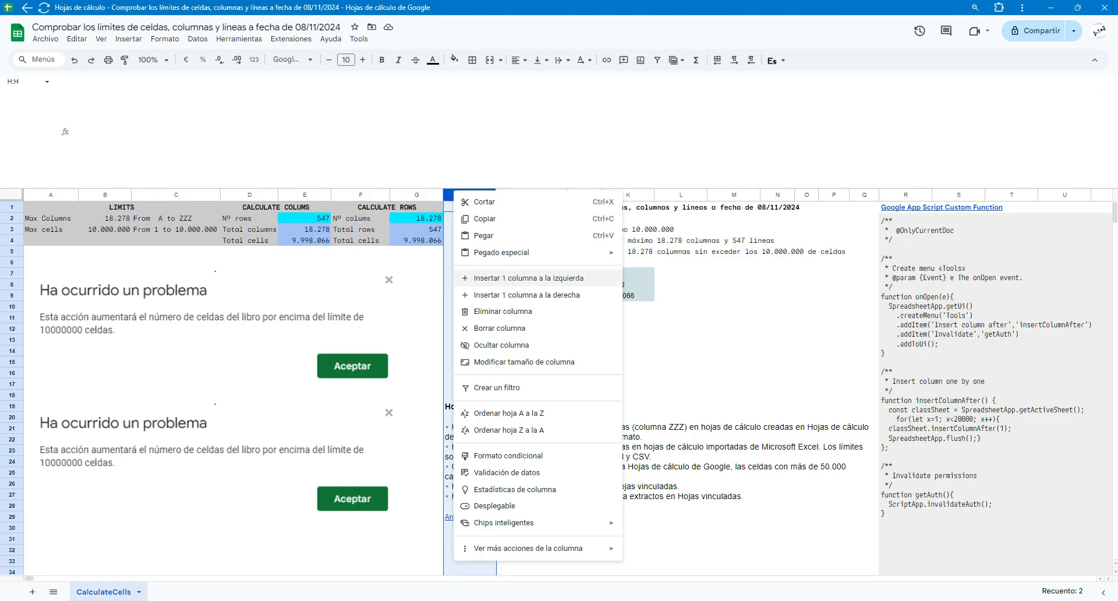
pyautogui.click(510, 283)
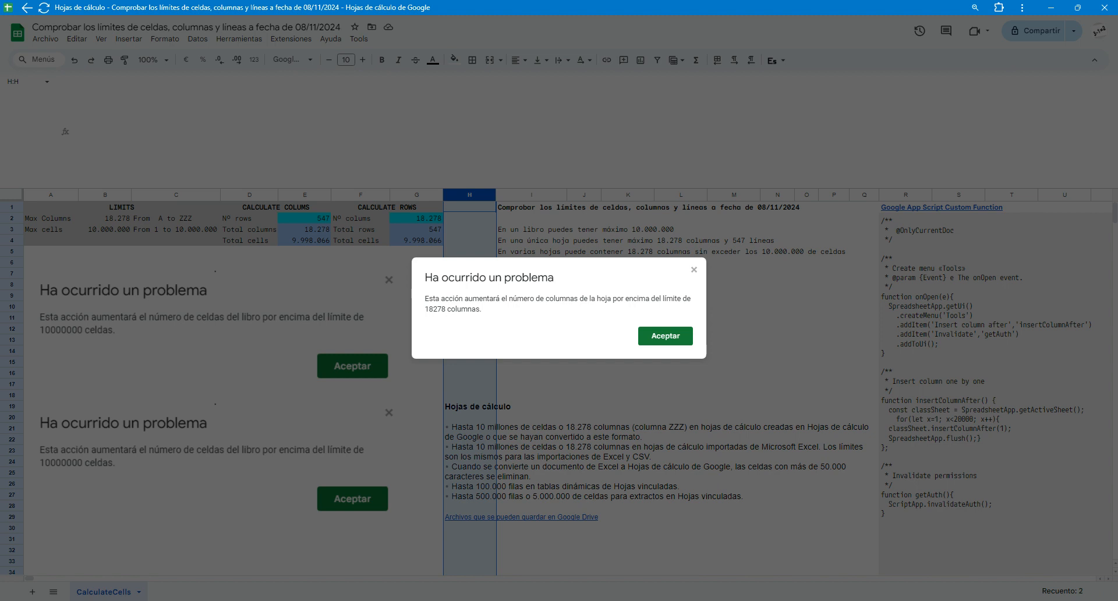
pyautogui.click(668, 340)
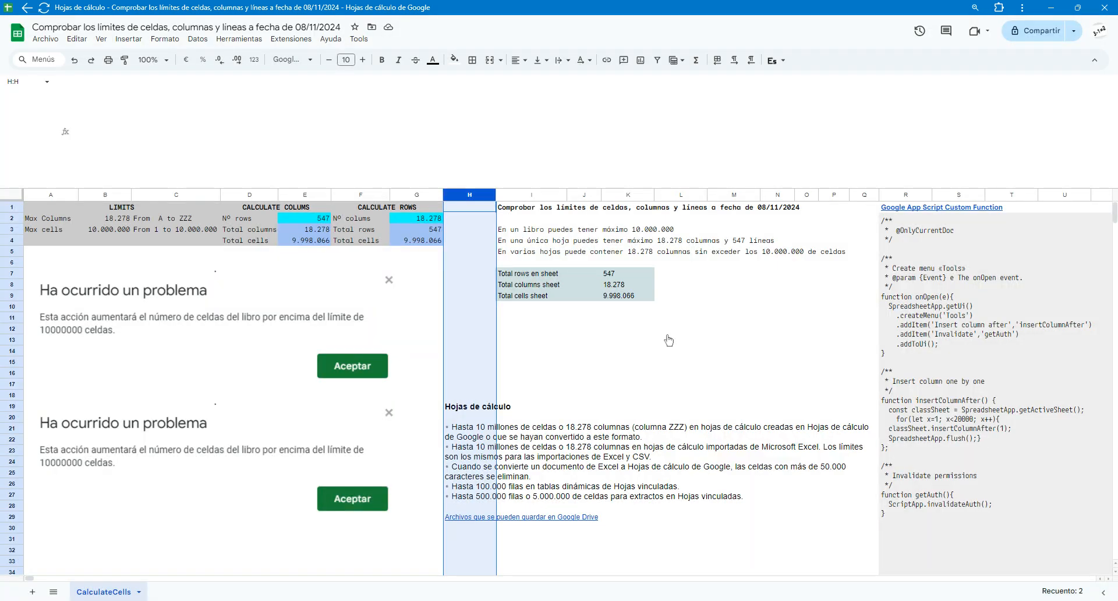
# Try to insert one row above row 6
pyautogui.click(12, 262)
pyautogui.rightClick(11, 263)
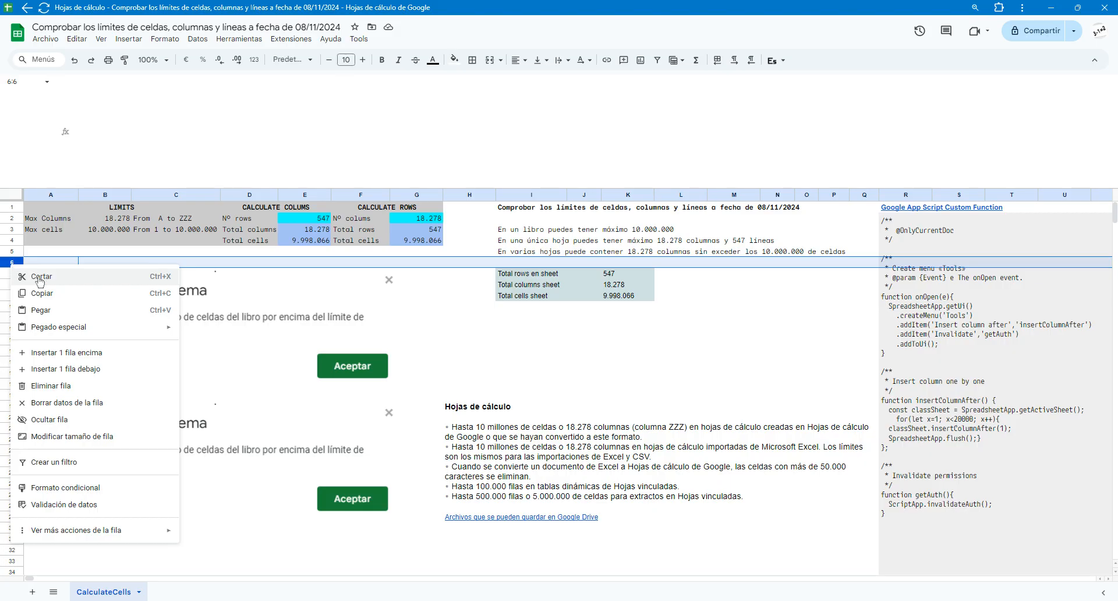
pyautogui.click(67, 353)
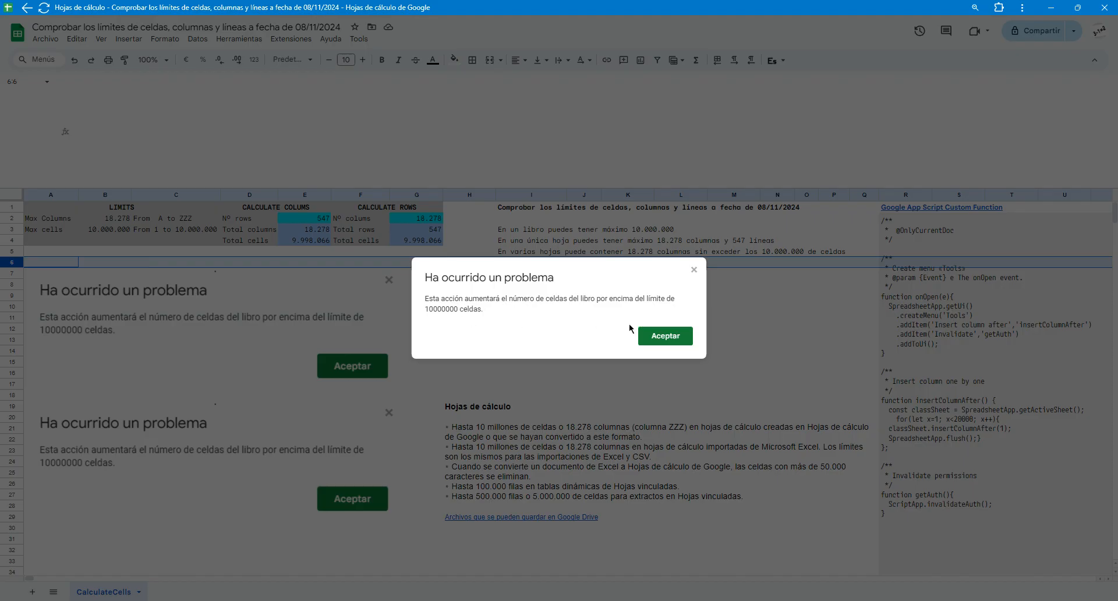
pyautogui.click(655, 339)
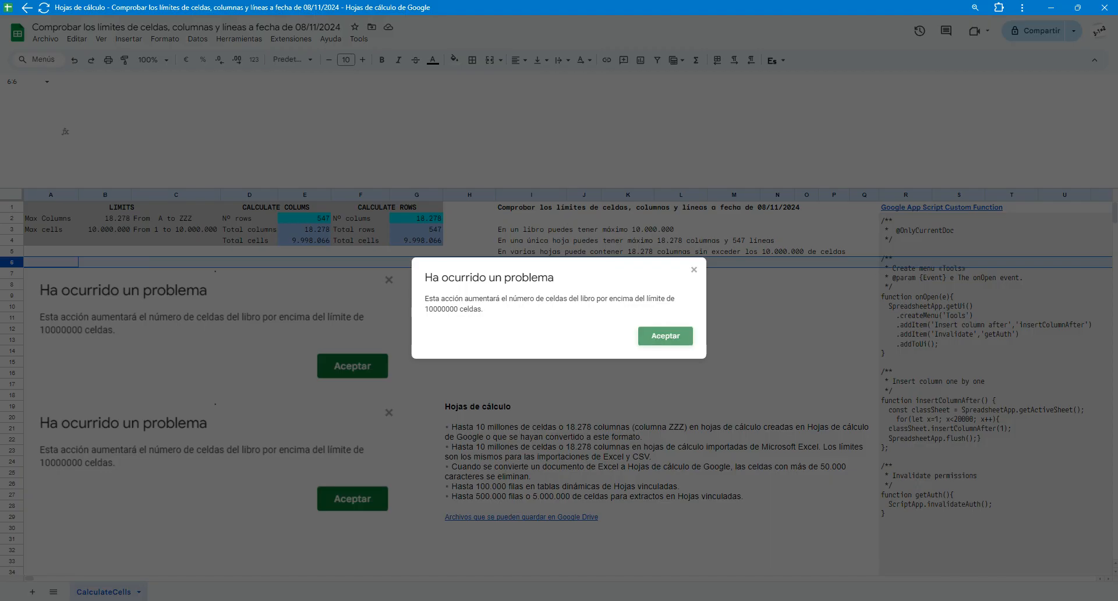
pyautogui.click(645, 331)
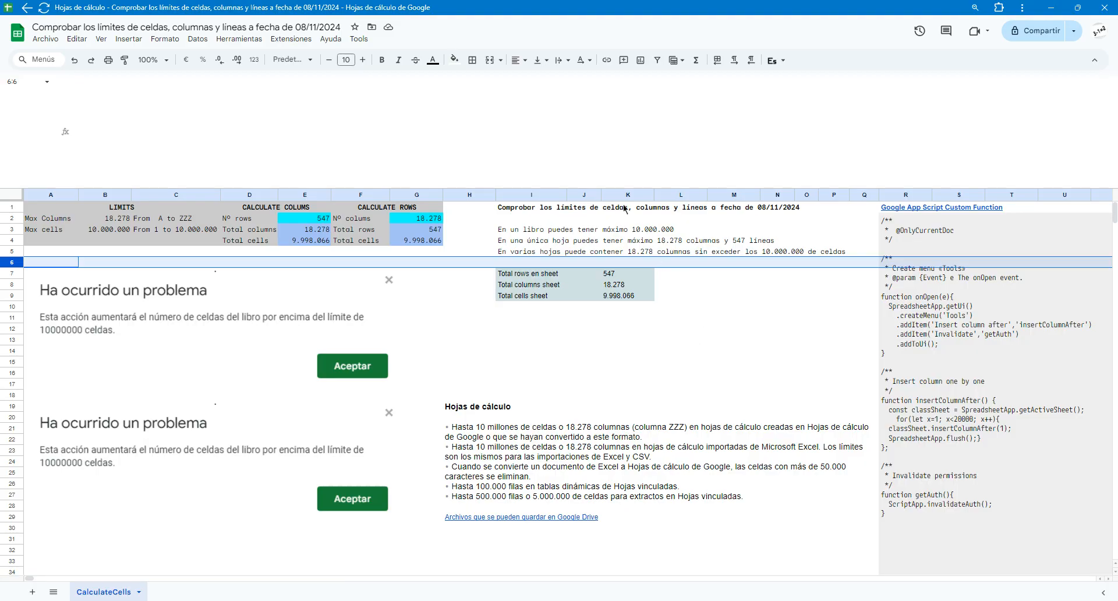
# Inspect the row input in E2 and the LET formula in E3 that calculates the total columns
pyautogui.click(292, 231)
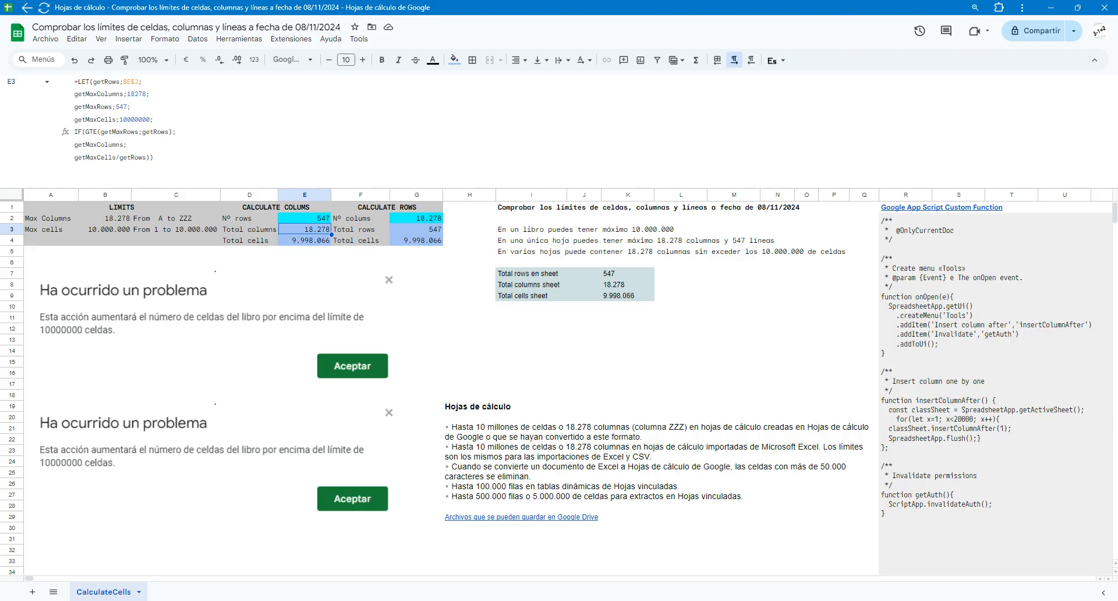
pyautogui.click(313, 222)
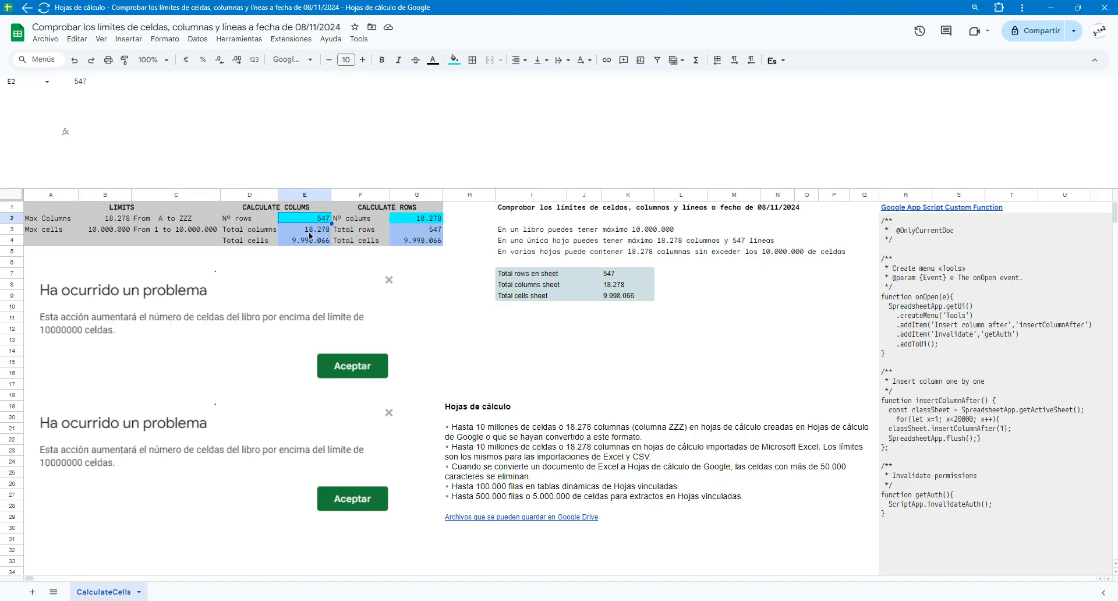
pyautogui.click(312, 231)
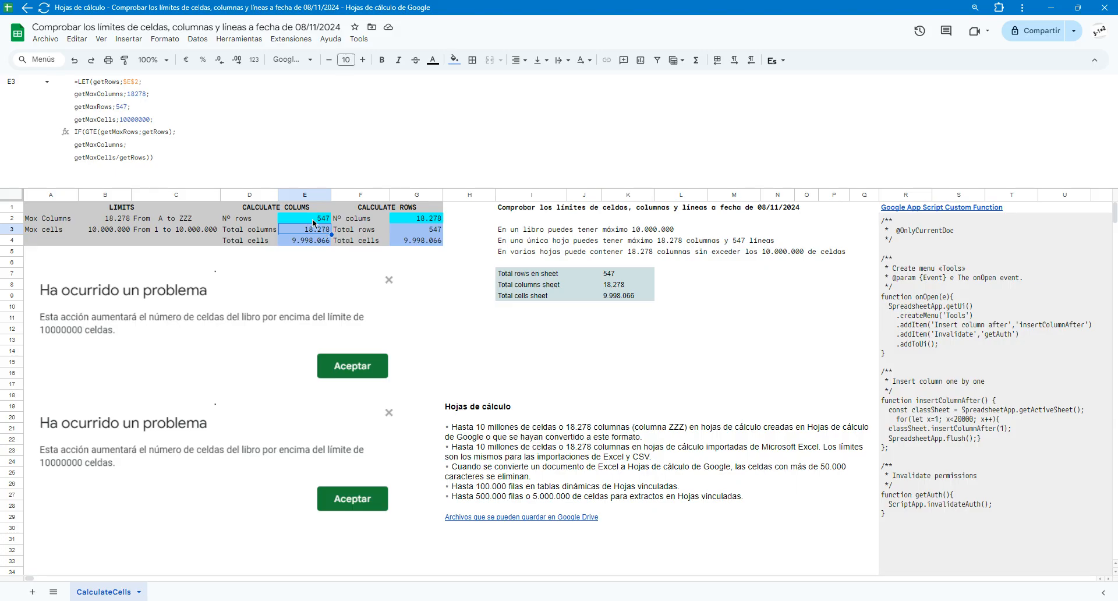
# Set the number of rows in E2 to 1000 and check the total columns calculated in E3
pyautogui.click(314, 220)
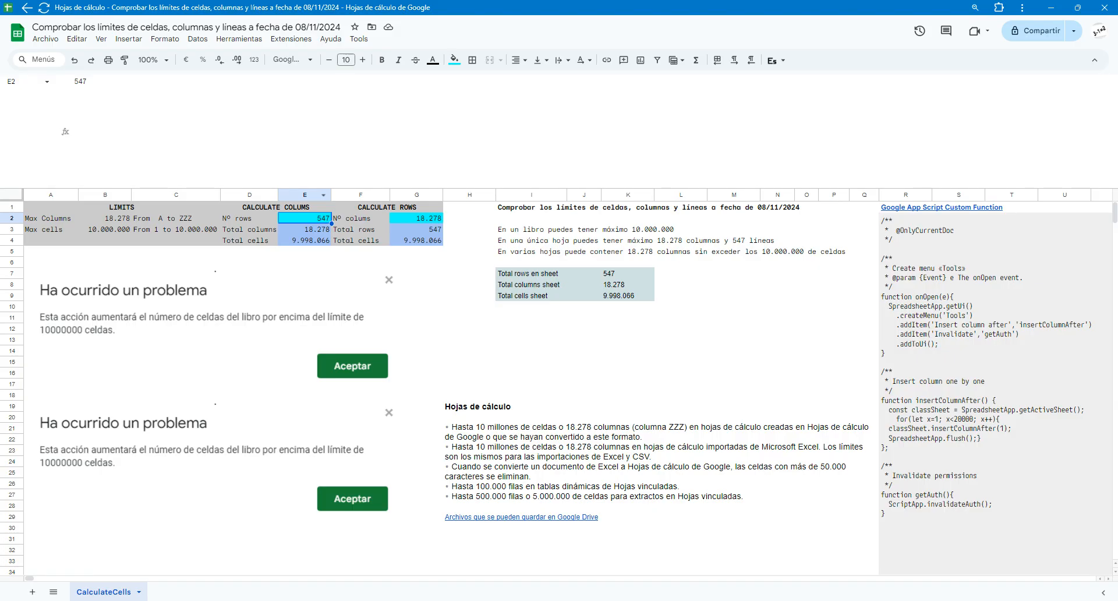
pyautogui.write('1000')
pyautogui.press('Return')
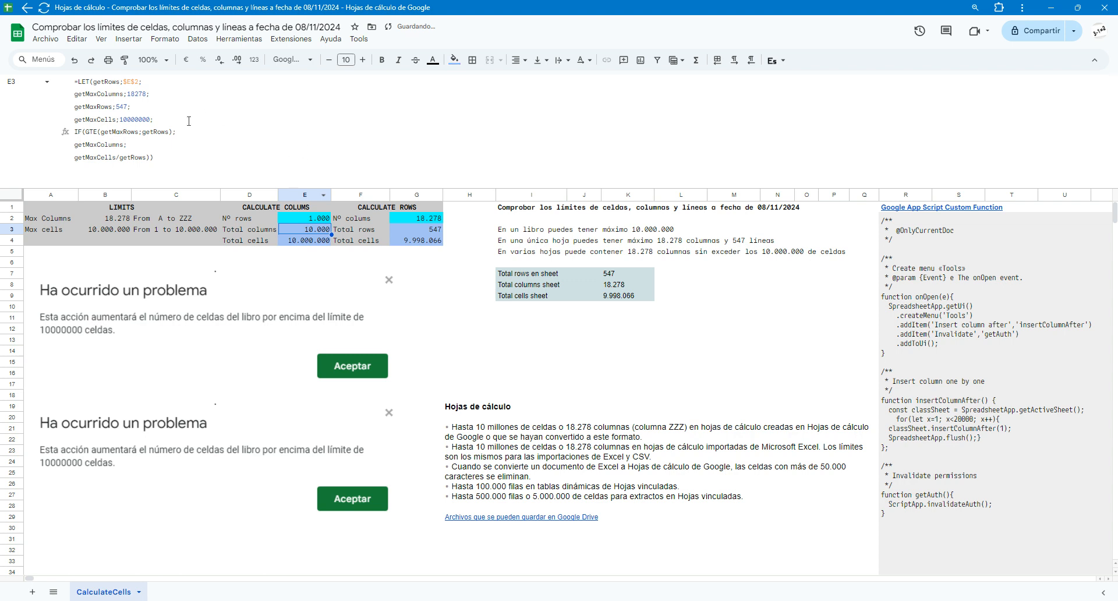
pyautogui.click(308, 232)
# Inspect the total rows formula in G3 and set the number of columns in G2 to 2
pyautogui.click(423, 230)
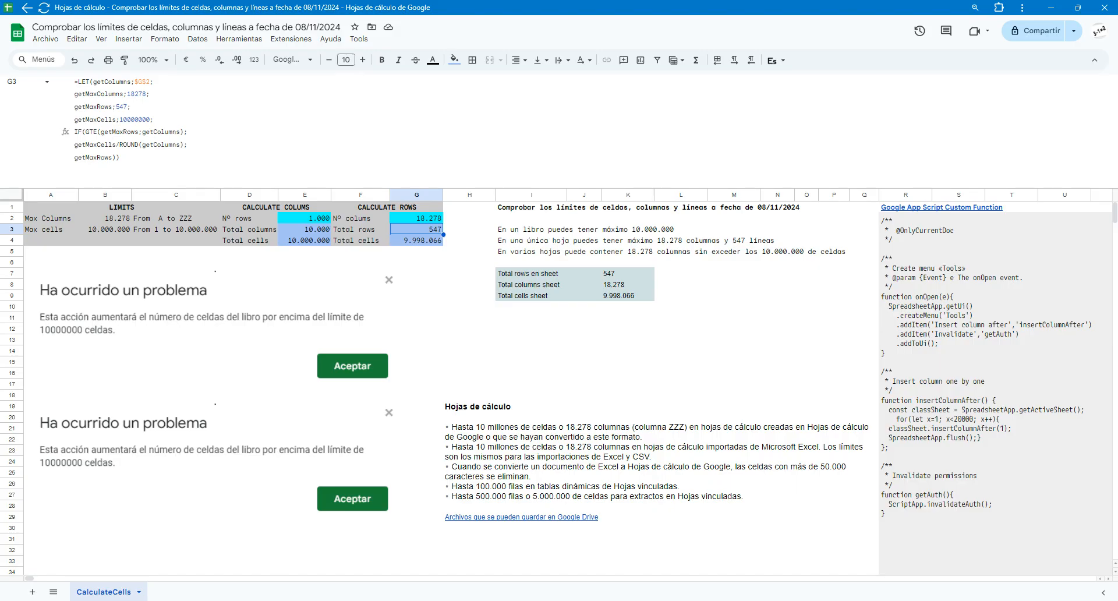
pyautogui.click(427, 221)
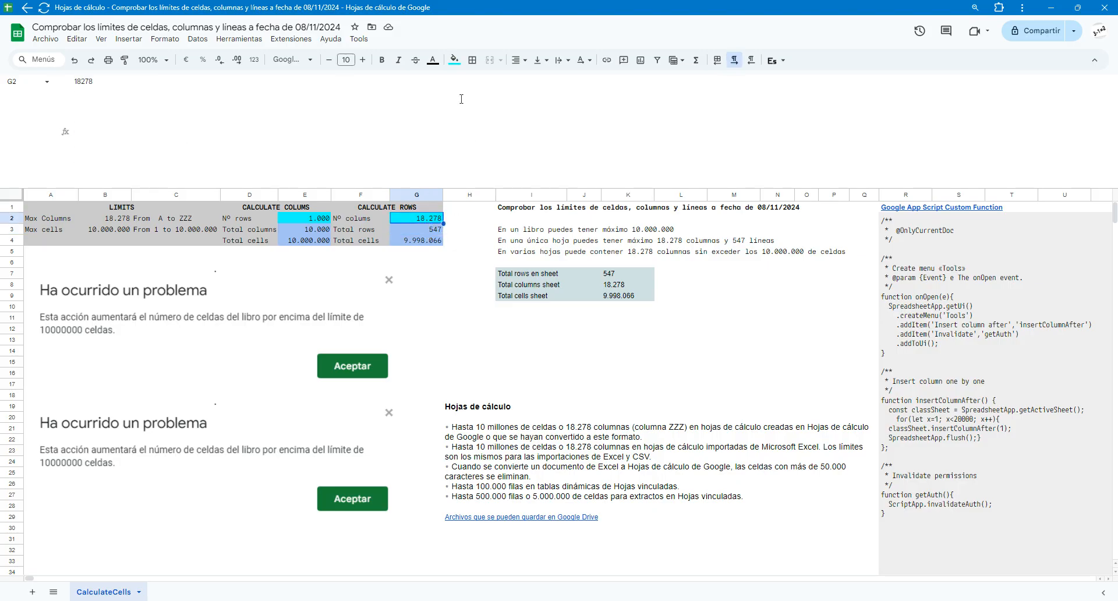
pyautogui.write('2')
pyautogui.press('Return')
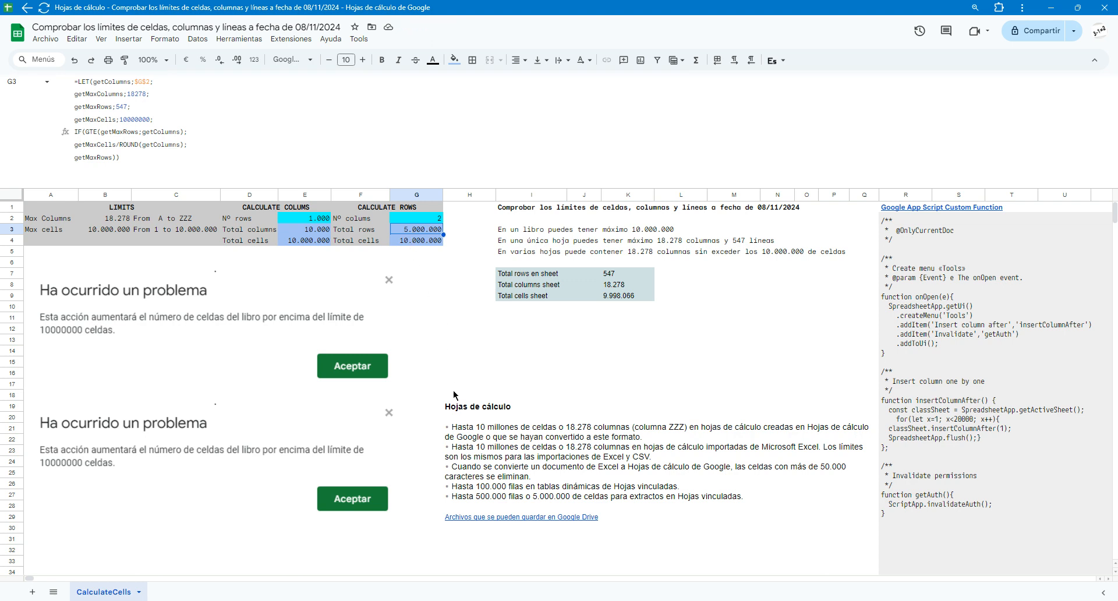
# Review the official Google Sheets limits text in H19:Q28 and the note in I5 about using several sheets
pyautogui.click(464, 440)
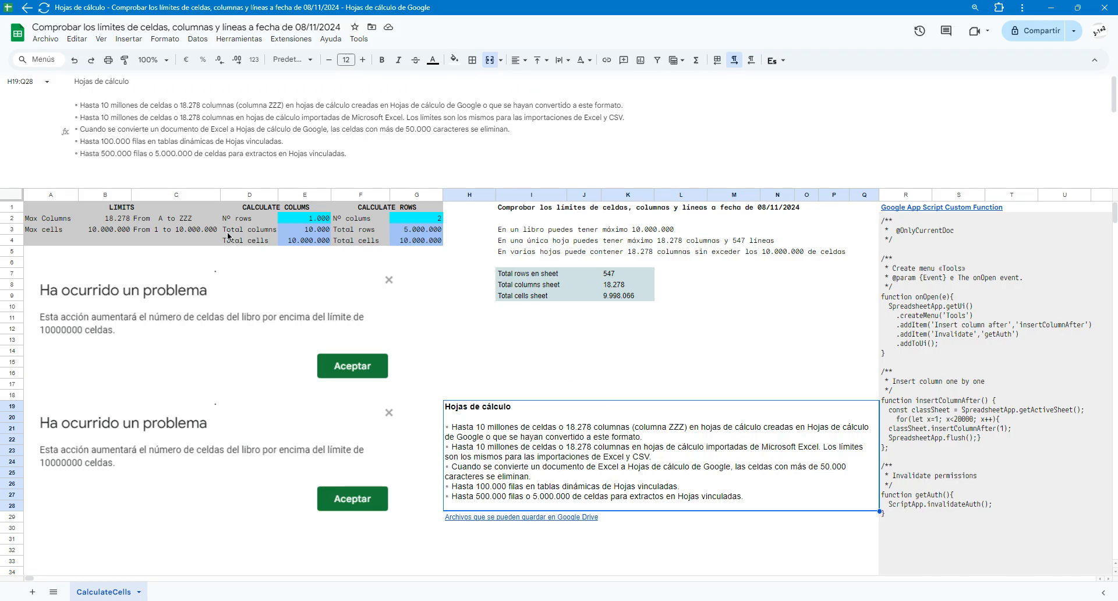
pyautogui.click(491, 376)
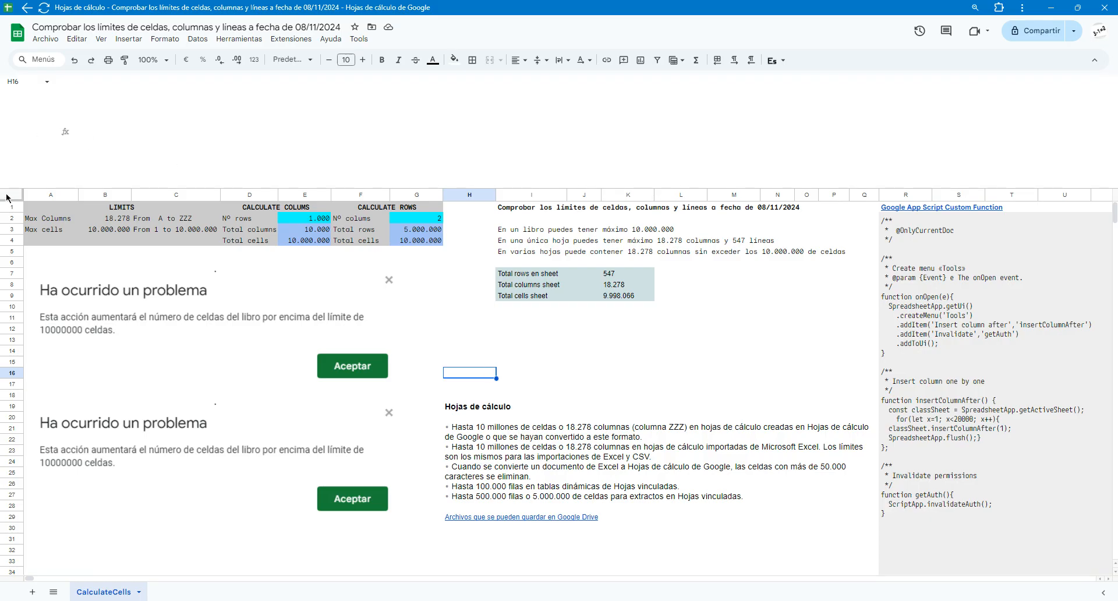
pyautogui.click(507, 252)
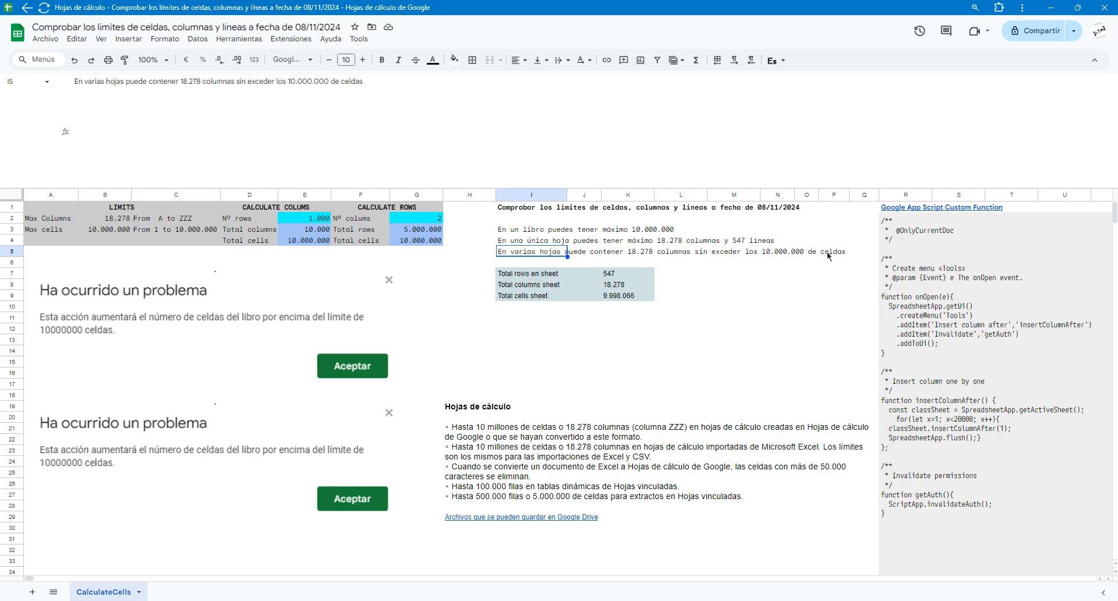
# Delete rows 35 to 547 from the CalculateCells sheet and check where the sheet ends
pyautogui.click(10, 196)
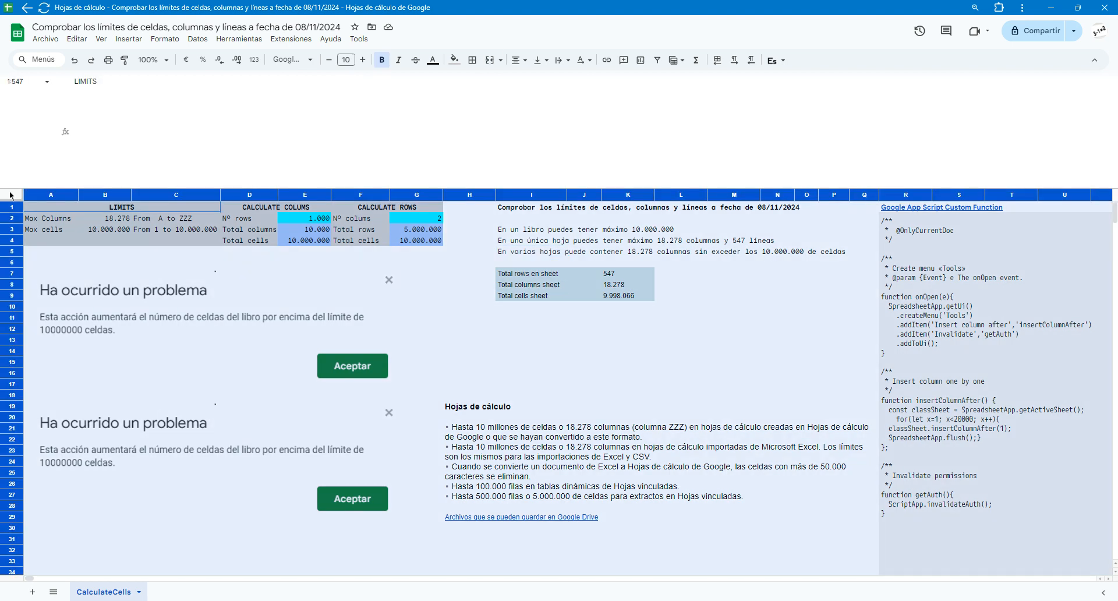
pyautogui.click(27, 83)
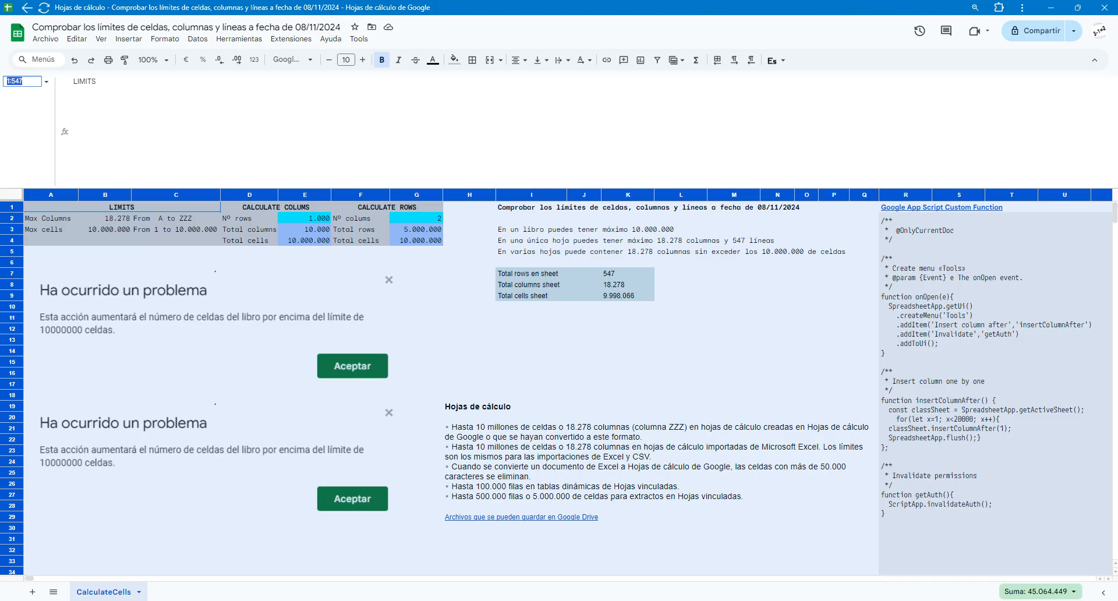
pyautogui.click(7, 82)
pyautogui.press('Delete')
pyautogui.press('Delete')
pyautogui.write('35:')
pyautogui.press('Return')
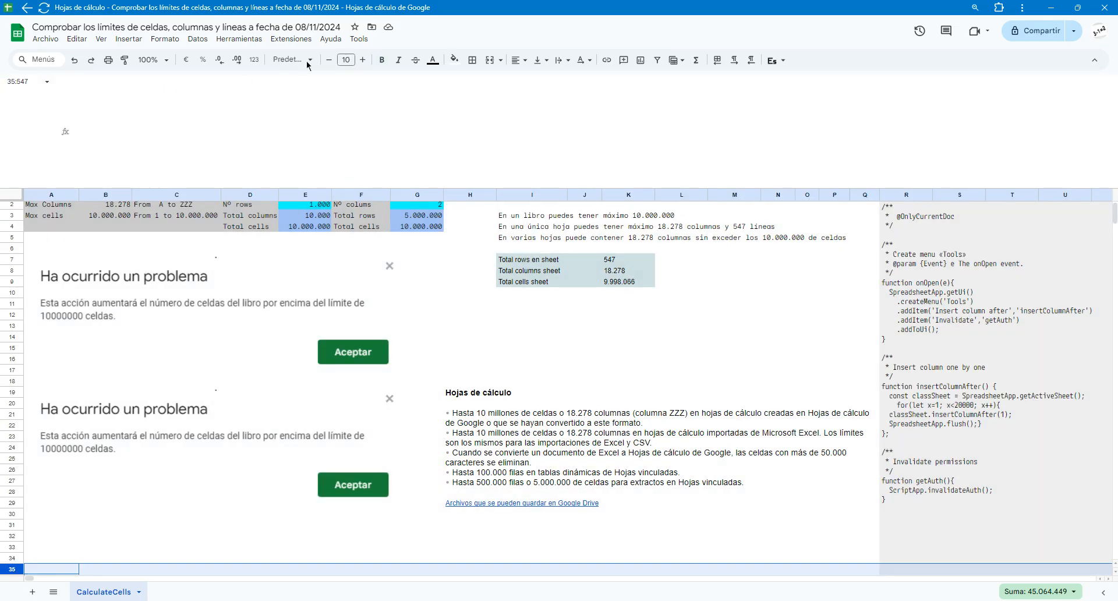
pyautogui.click(78, 38)
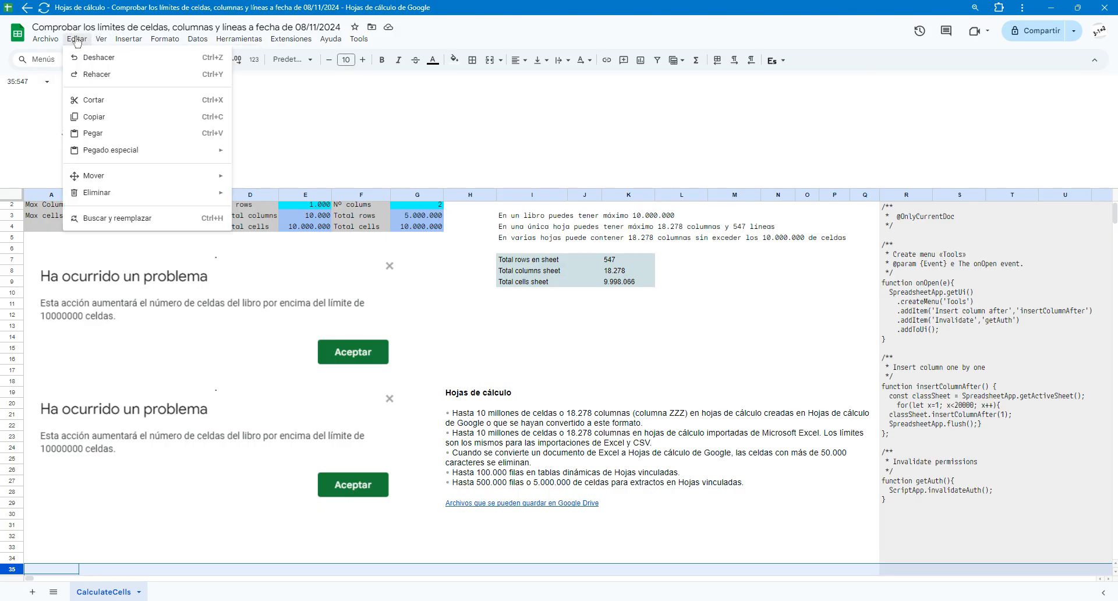
pyautogui.moveTo(93, 194)
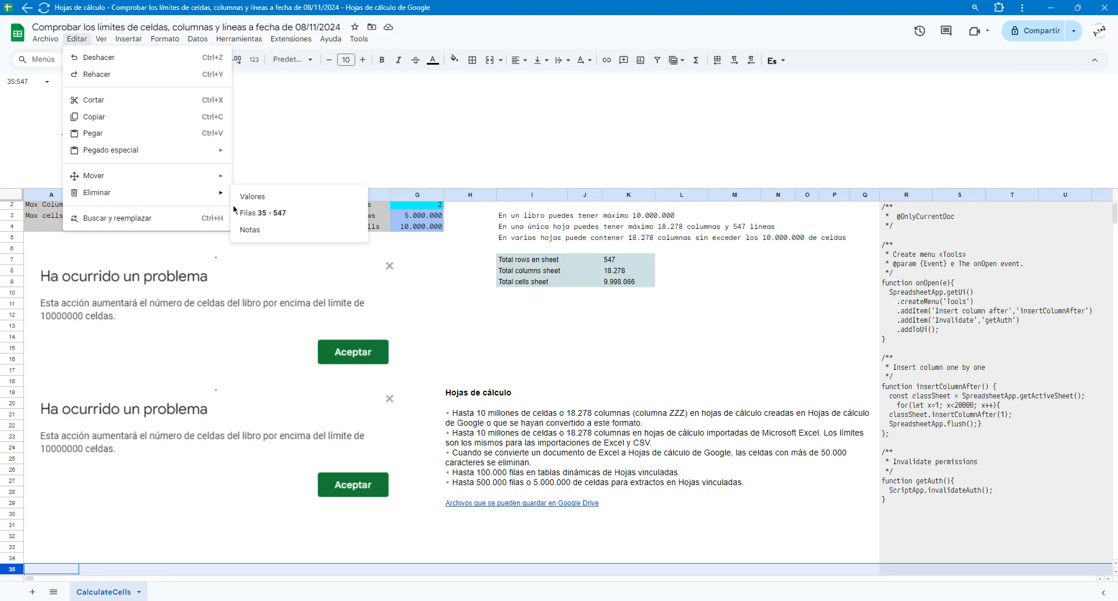
pyautogui.click(256, 219)
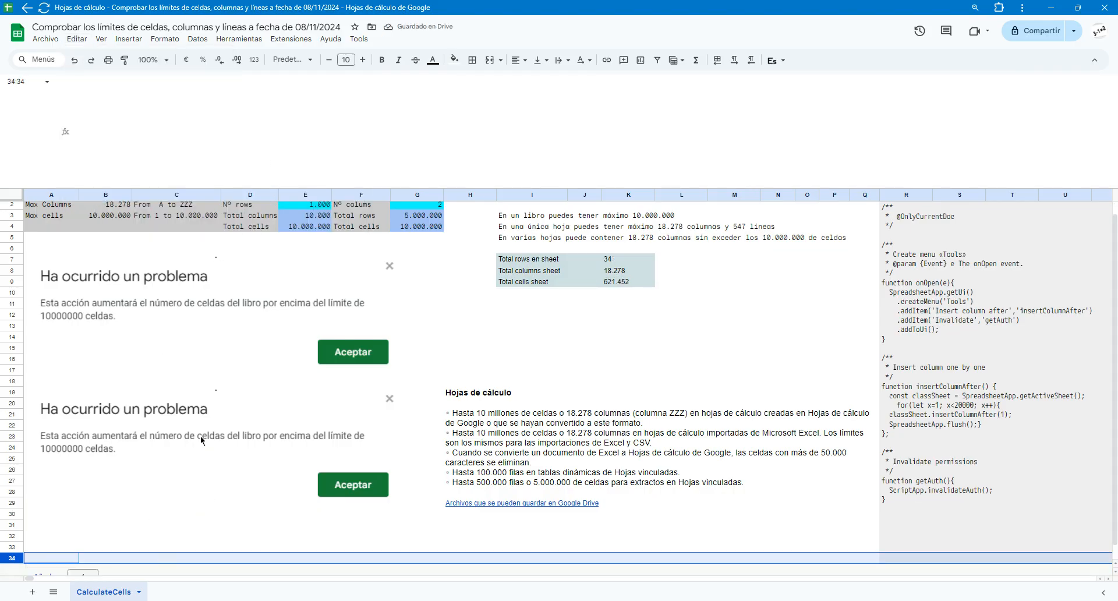
pyautogui.scroll(-1, 201, 438)
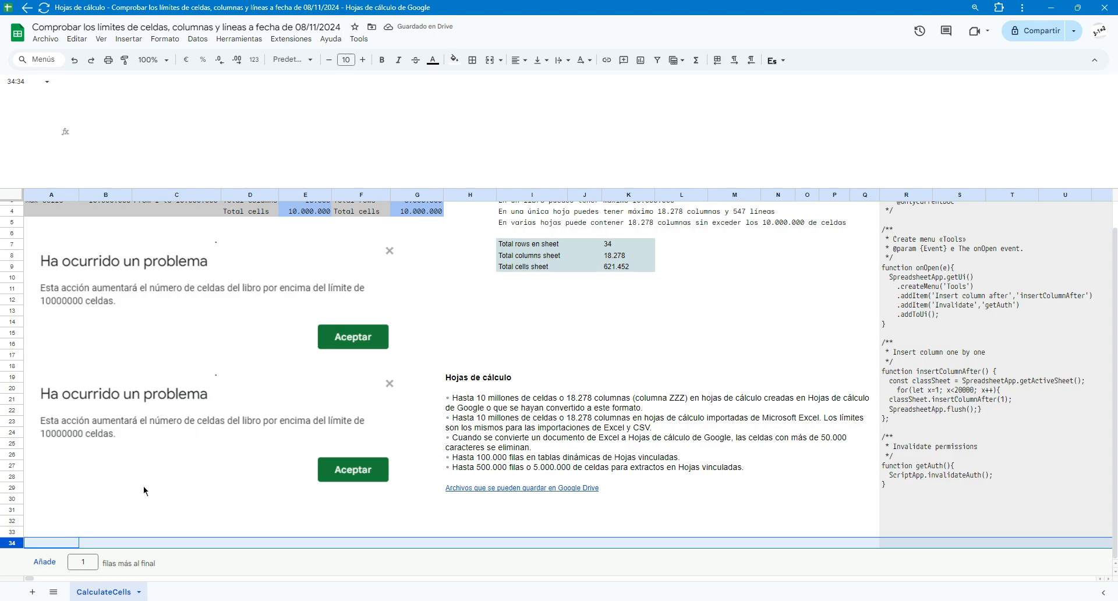
pyautogui.scroll(1, 144, 497)
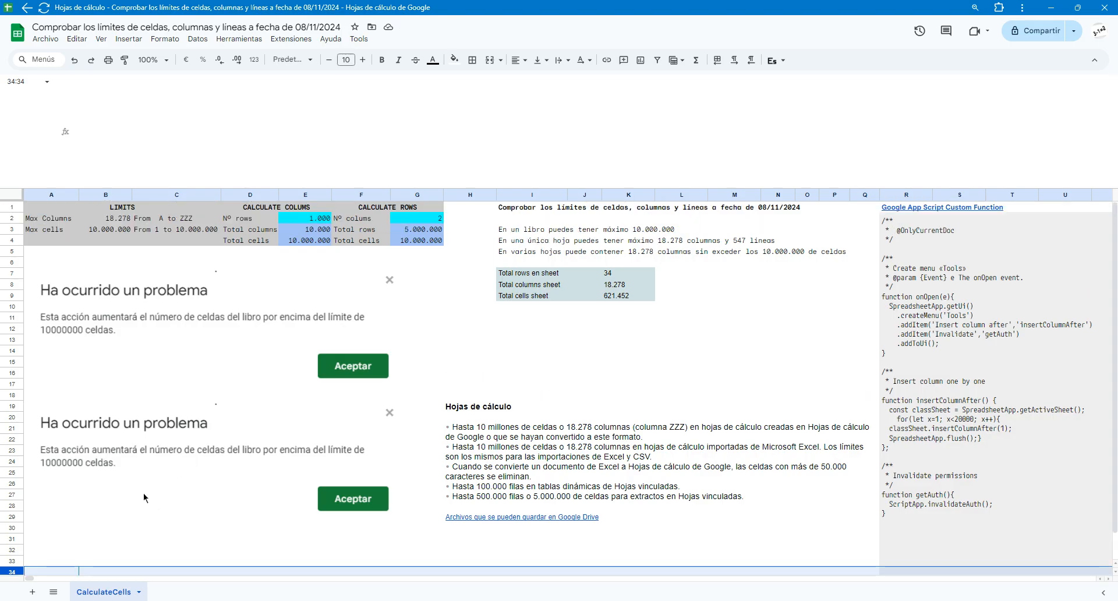
# Open the sheet options for CalculateCells
pyautogui.click(139, 592)
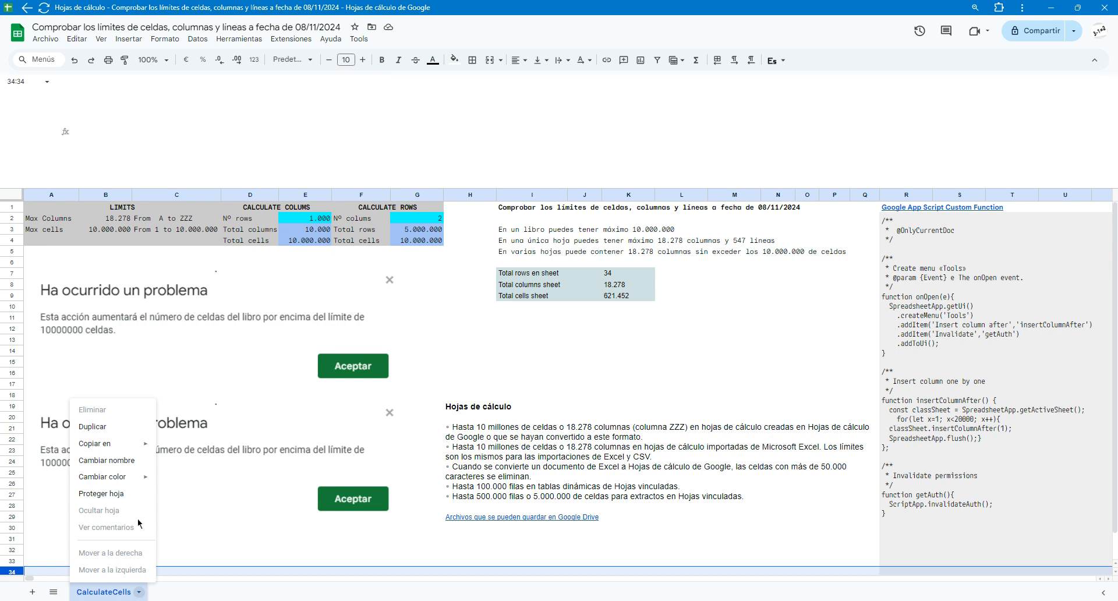